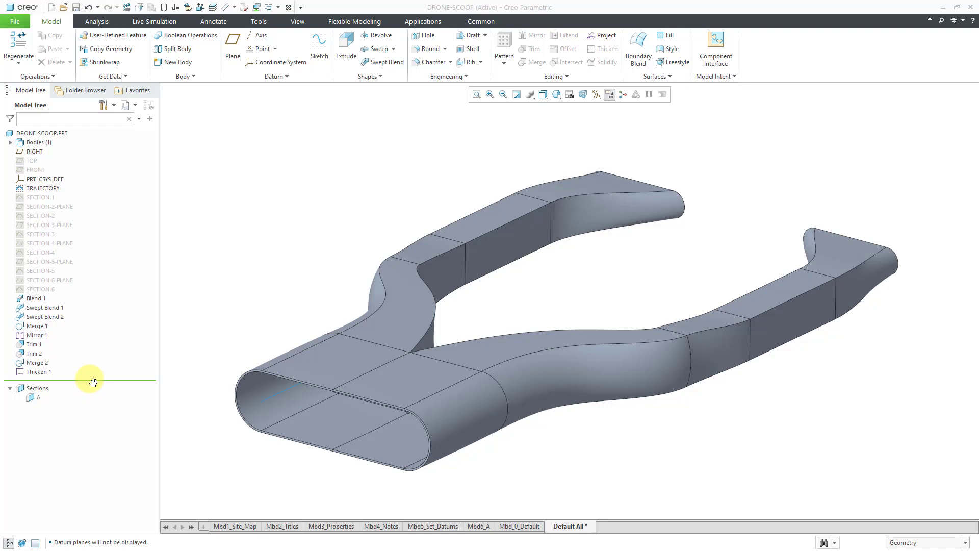
# Step: Roll the model back to just after Swept Blend 2 and inspect the single scoop arm
pyautogui.moveTo(93, 381); pyautogui.dragTo(89, 318)
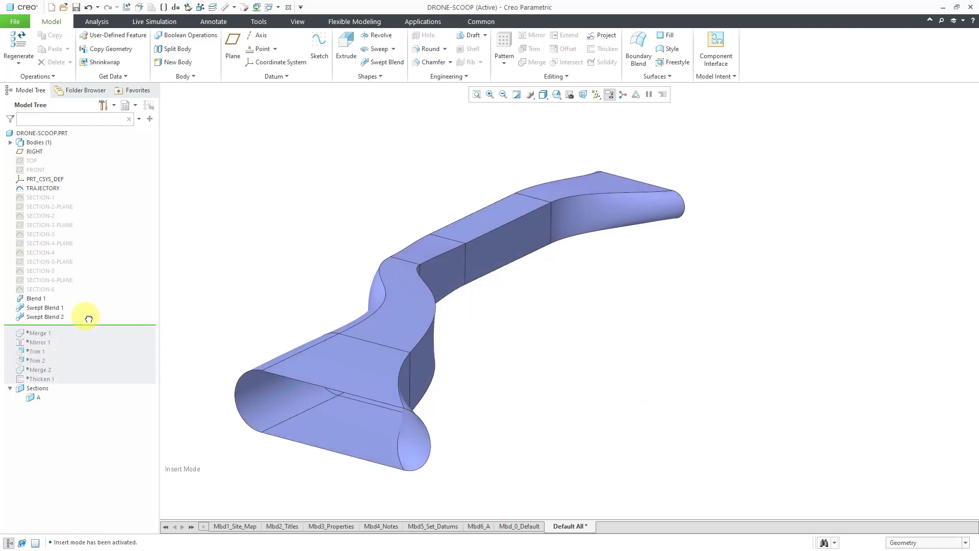
pyautogui.moveTo(403, 277); pyautogui.dragTo(363, 266, button='middle')
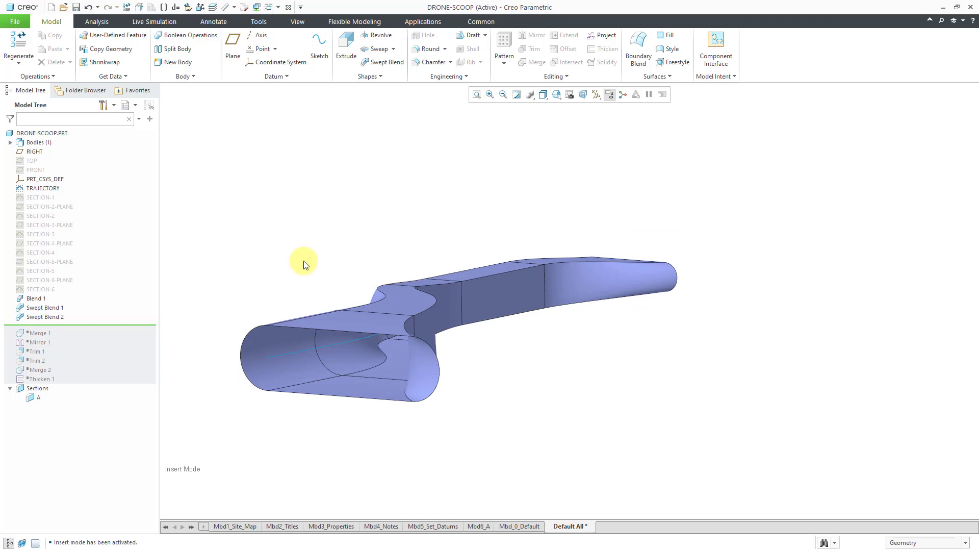
pyautogui.moveTo(313, 264); pyautogui.dragTo(313, 276, button='middle')
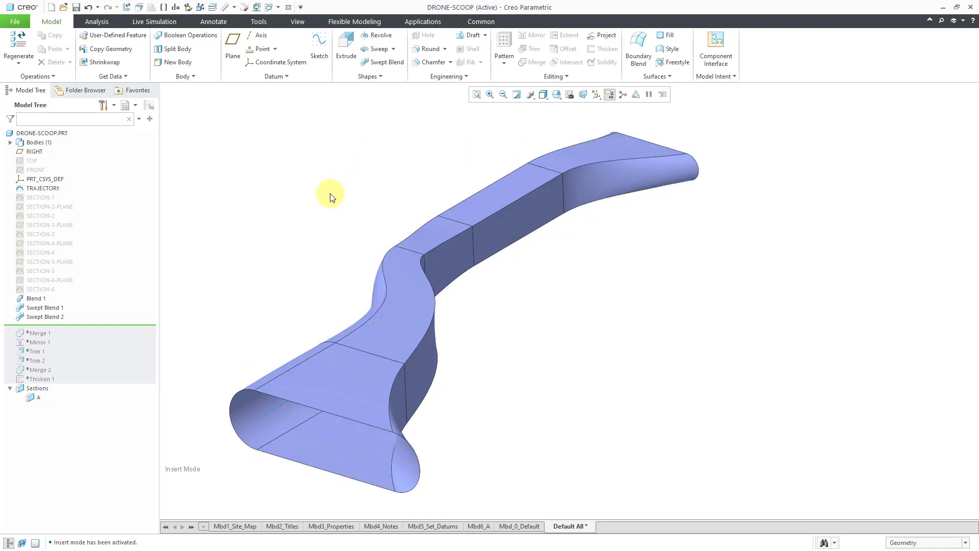
pyautogui.keyDown('shift'); pyautogui.moveTo(330, 192); pyautogui.dragTo(390, 177, button='middle'); pyautogui.keyUp('shift')
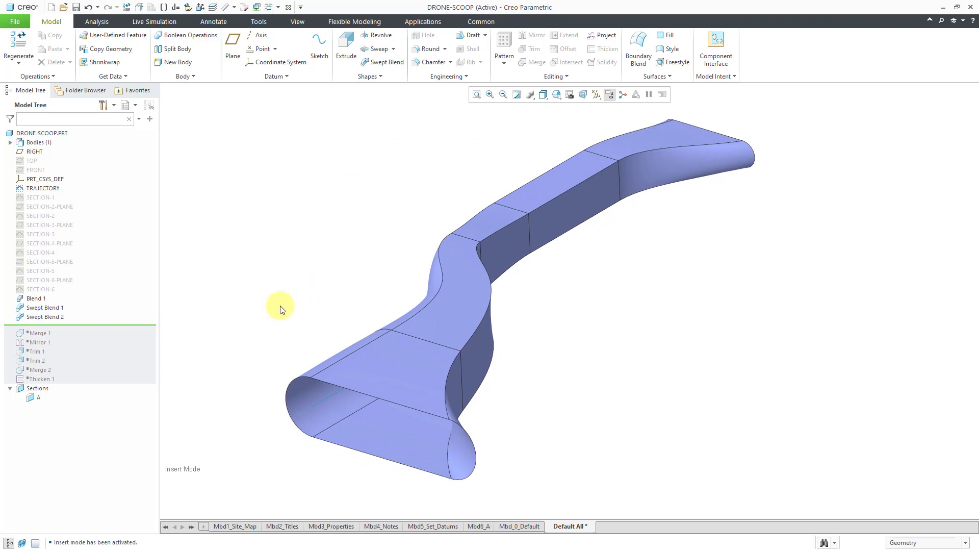
pyautogui.moveTo(278, 339); pyautogui.dragTo(277, 328, button='middle')
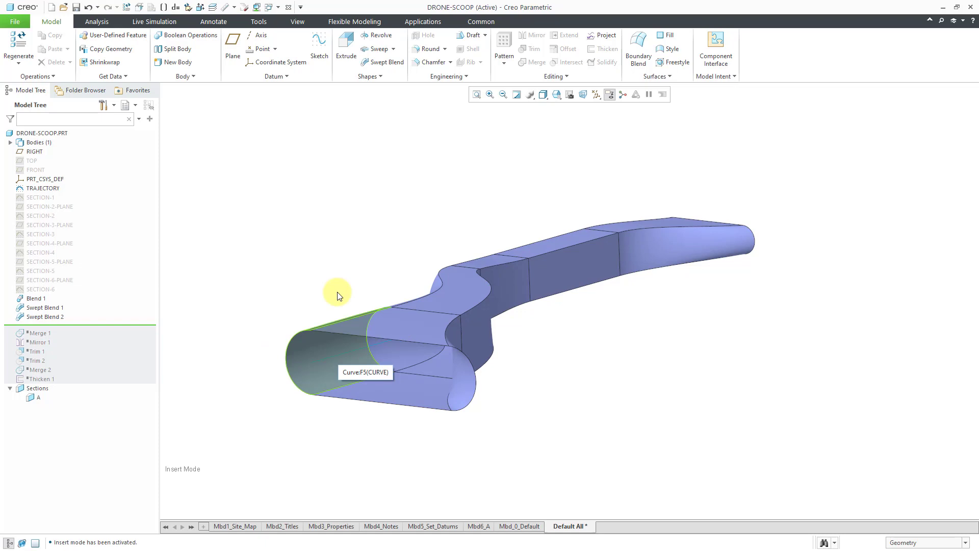
pyautogui.moveTo(399, 179); pyautogui.dragTo(396, 245, button='middle')
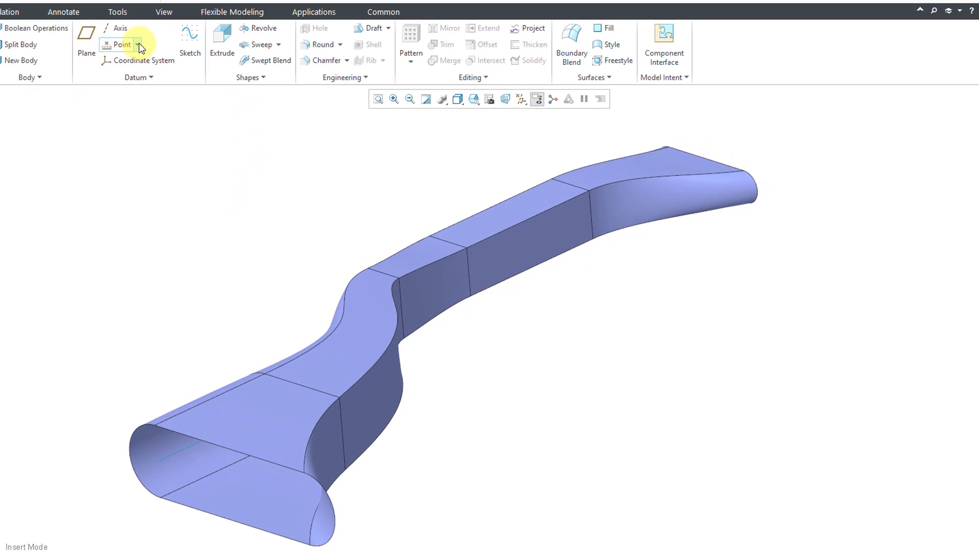
pyautogui.click(137, 45)
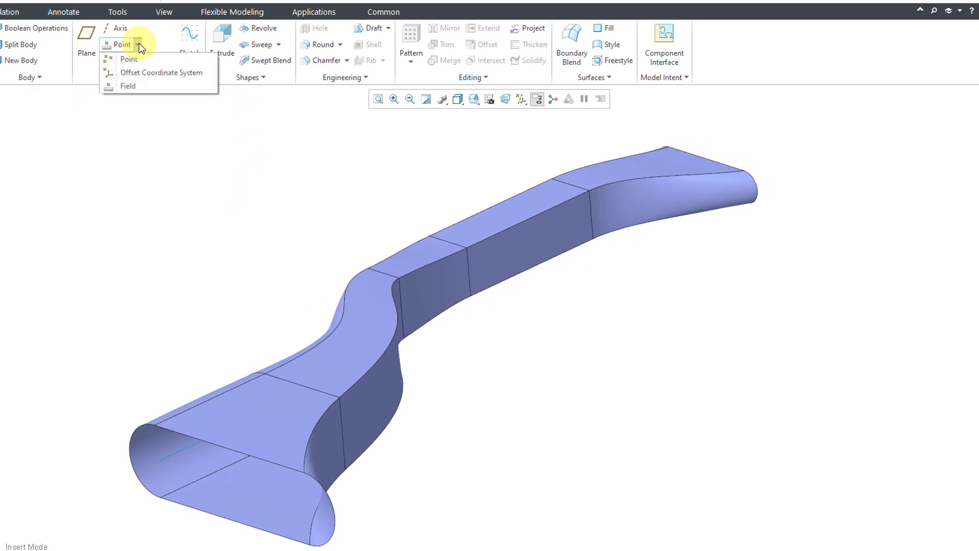
# Step: Create field datum point FPNT0 on the arm's centre trajectory curve F5
pyautogui.click(142, 88)
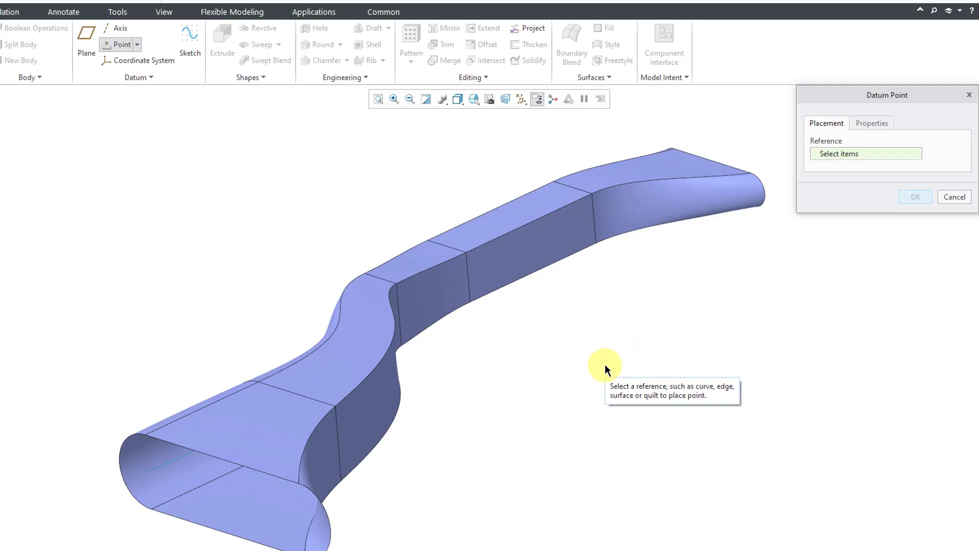
pyautogui.moveTo(562, 353)
pyautogui.mouseDown(button='middle')
pyautogui.moveTo(567, 341)
pyautogui.moveTo(566, 352)
pyautogui.mouseUp(button='middle')
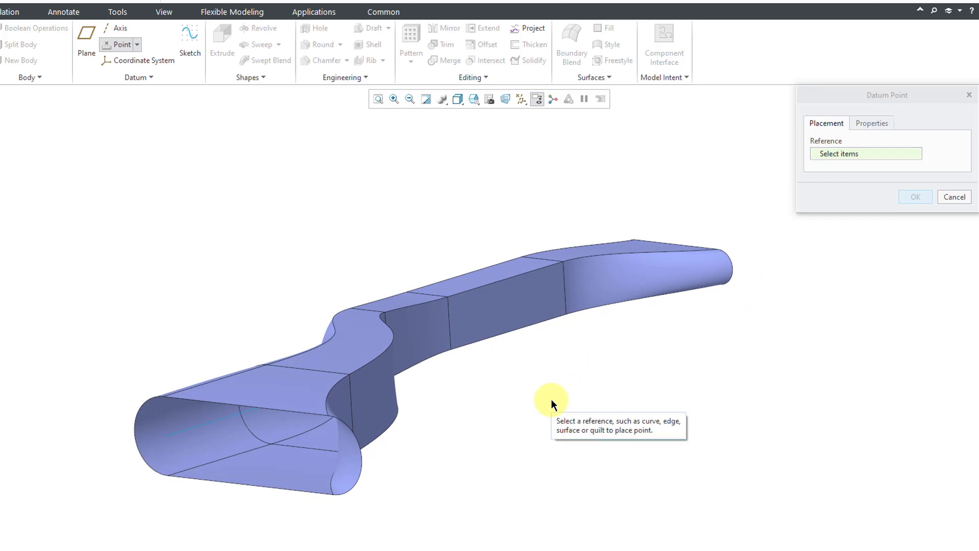
pyautogui.click(879, 92)
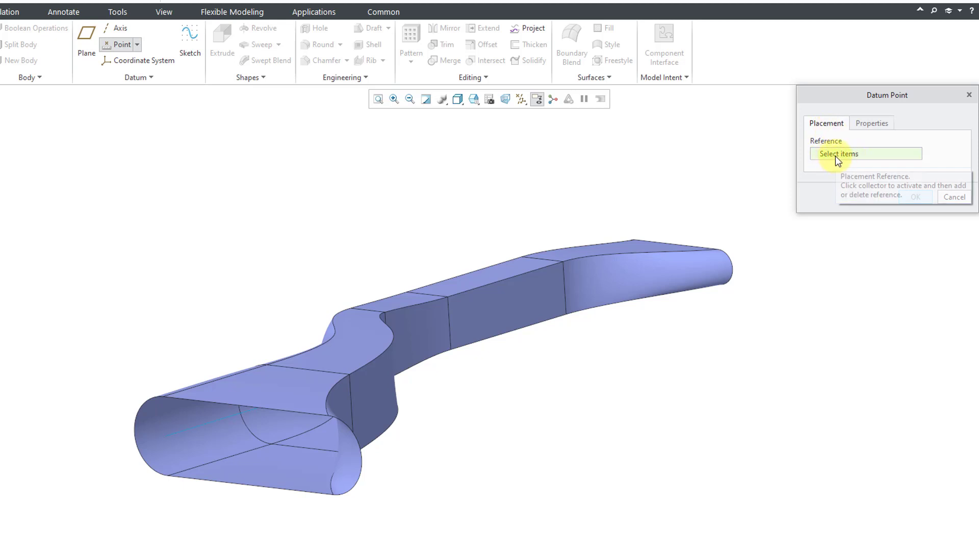
pyautogui.click(872, 124)
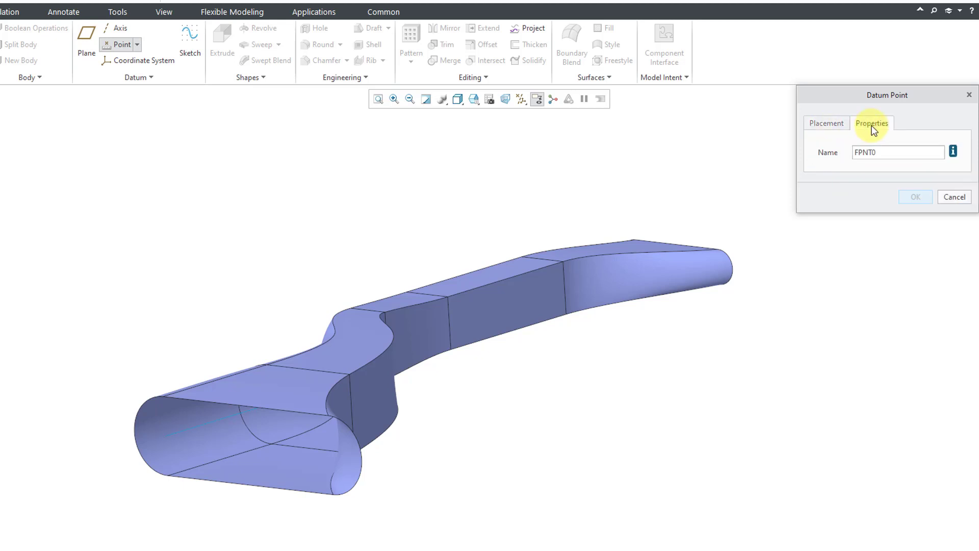
pyautogui.click(835, 124)
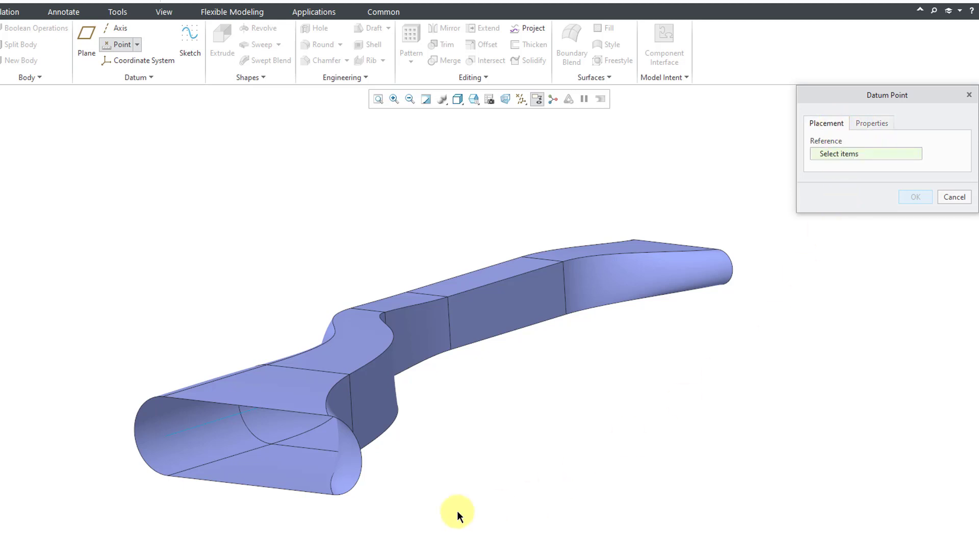
pyautogui.click(234, 414)
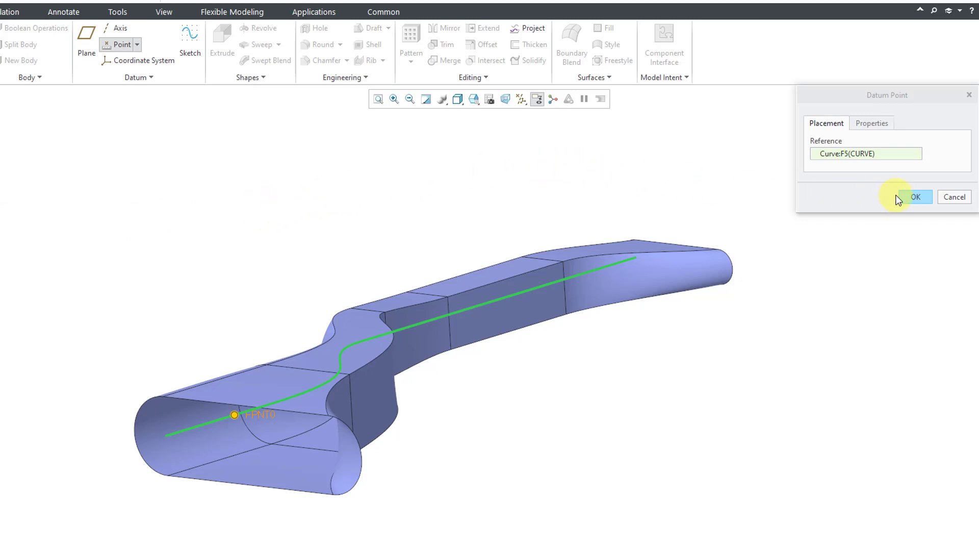
# Step: Finish datum point FPNT0 and turn datum plane display back on
pyautogui.click(914, 198)
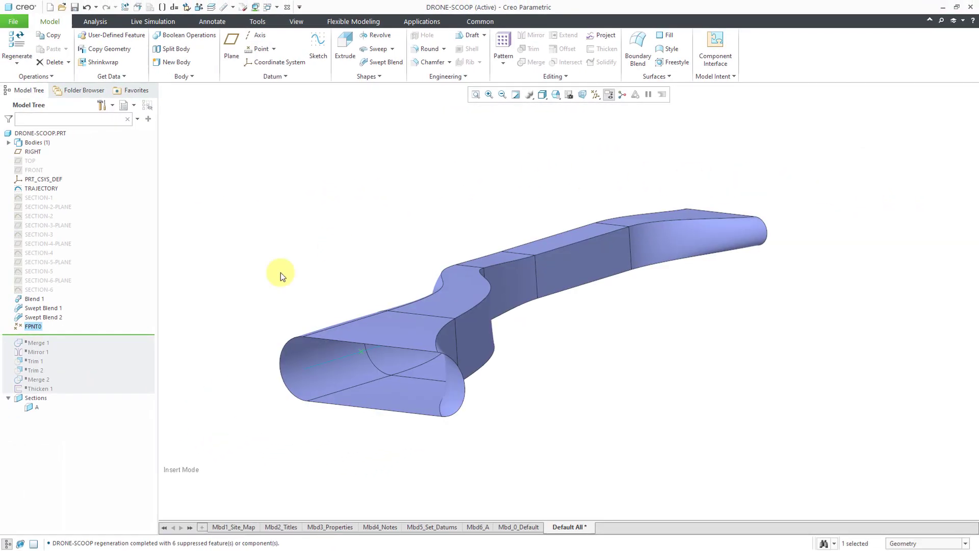
pyautogui.moveTo(381, 262); pyautogui.dragTo(387, 265, button='middle')
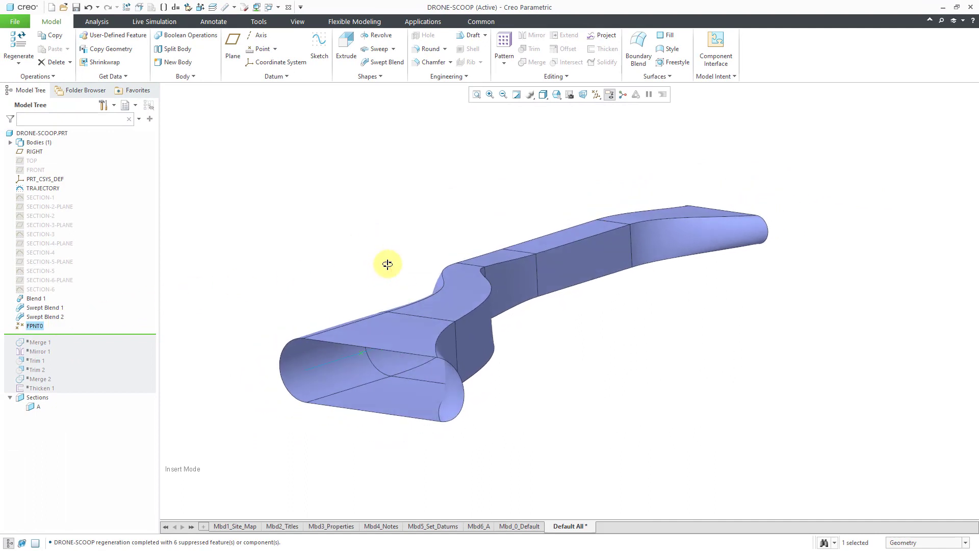
pyautogui.click(596, 95)
pyautogui.click(628, 152)
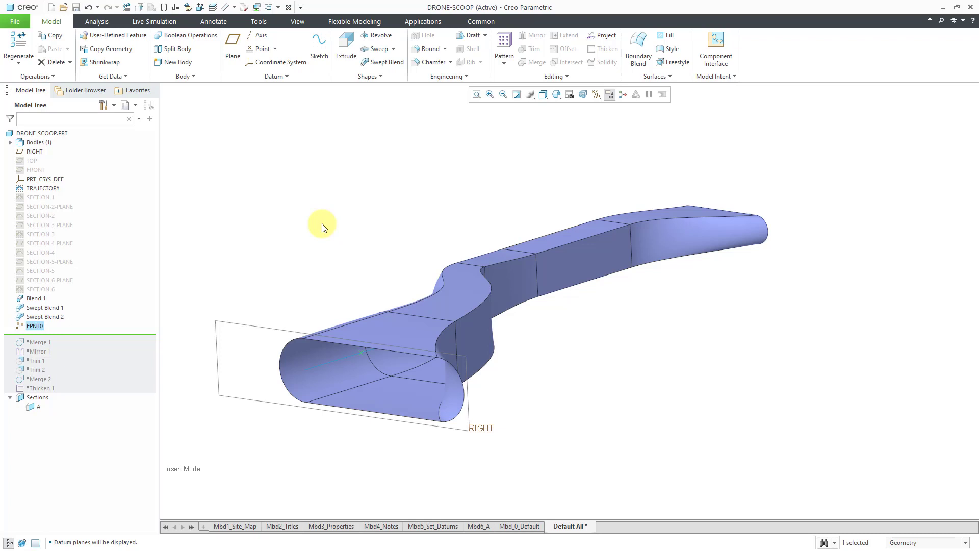
# Step: Create datum plane DTM1 through FPNT0, parallel to RIGHT
pyautogui.click(234, 51)
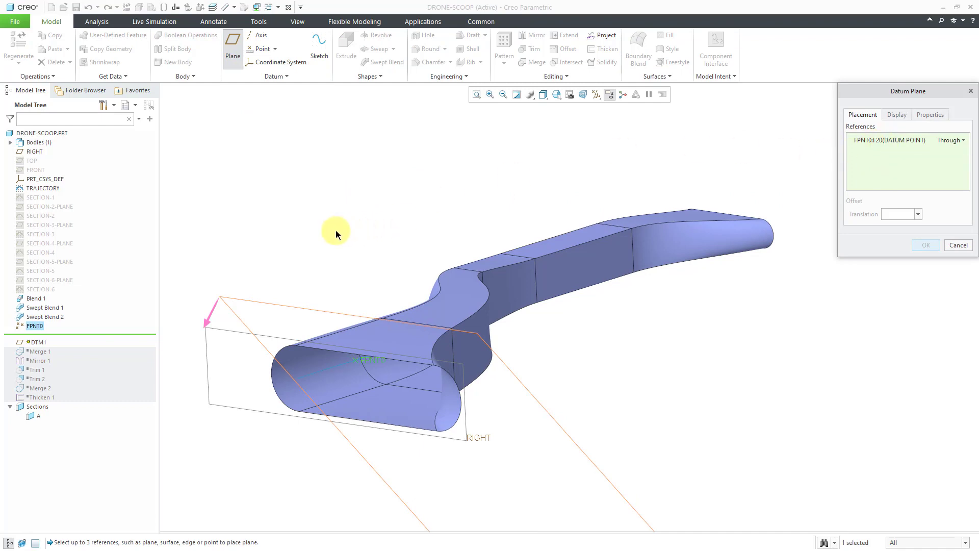
pyautogui.keyDown('ctrl'); pyautogui.click(228, 337); pyautogui.keyUp('ctrl')
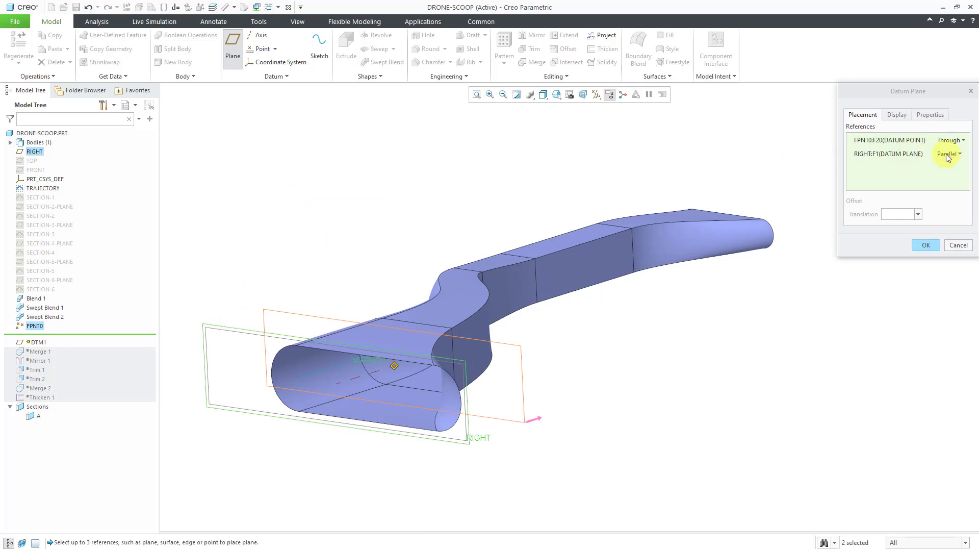
pyautogui.click(920, 245)
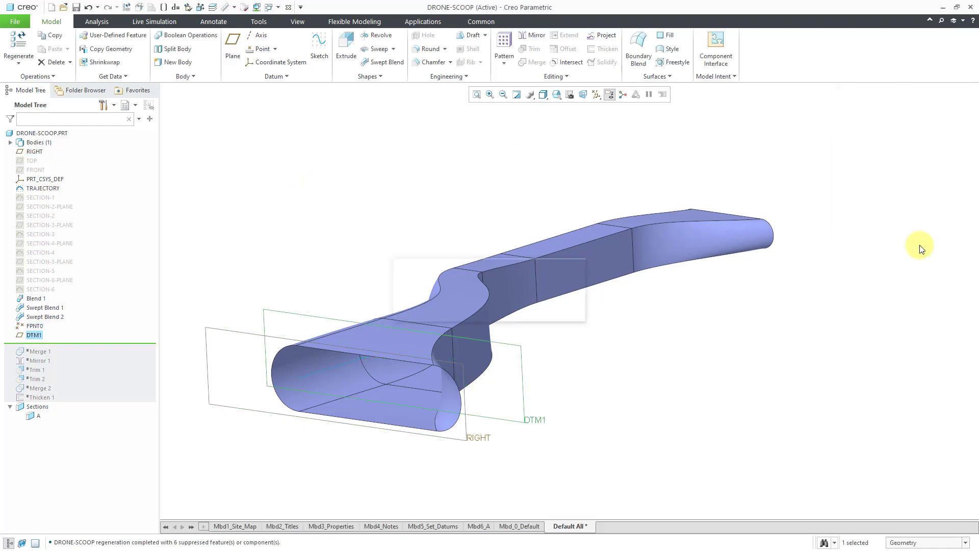
# Step: Hide the RIGHT datum plane
pyautogui.click(471, 166)
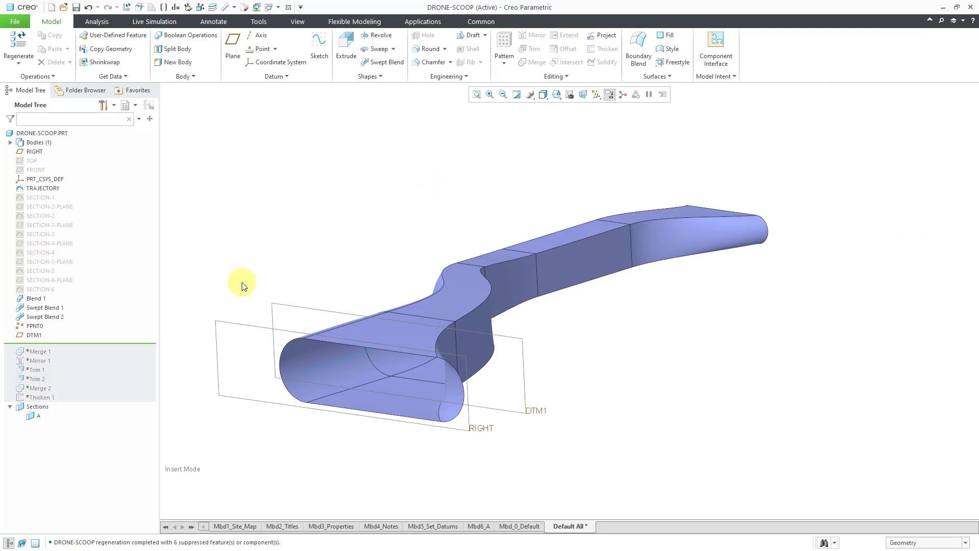
pyautogui.click(238, 330)
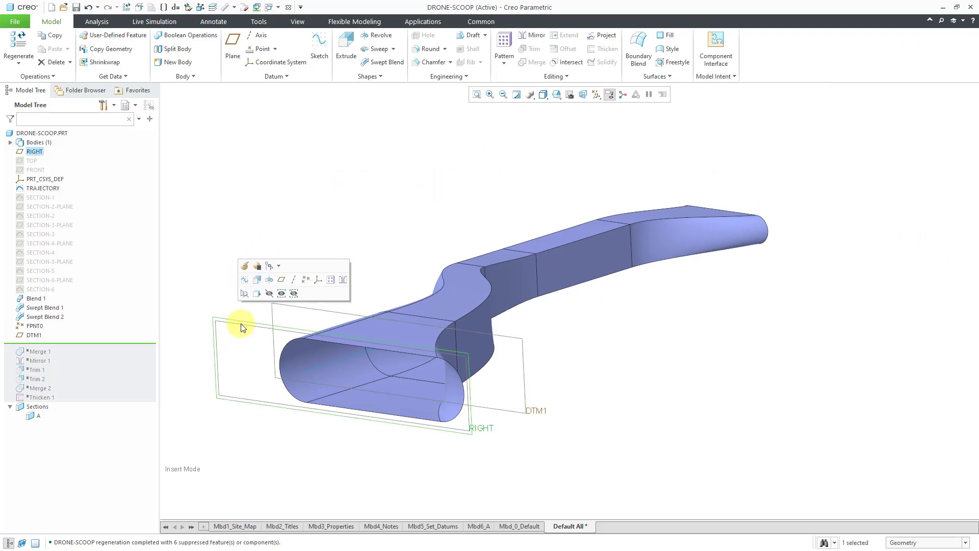
pyautogui.click(269, 294)
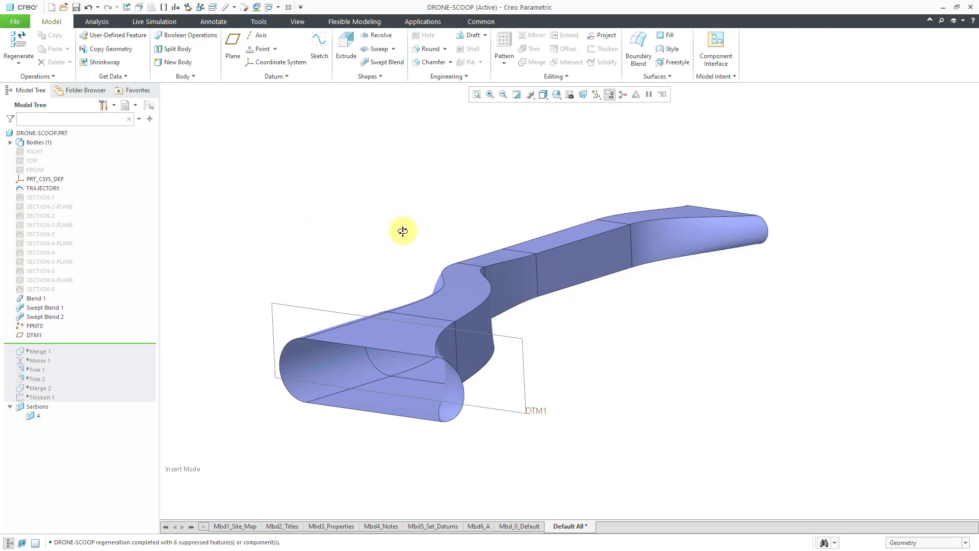
pyautogui.moveTo(403, 231); pyautogui.dragTo(404, 225, button='middle')
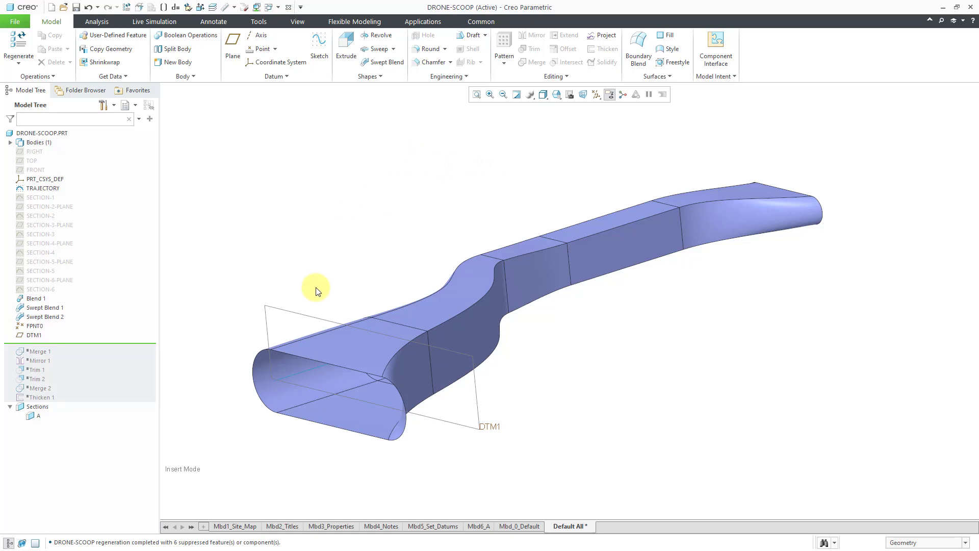
pyautogui.click(313, 317)
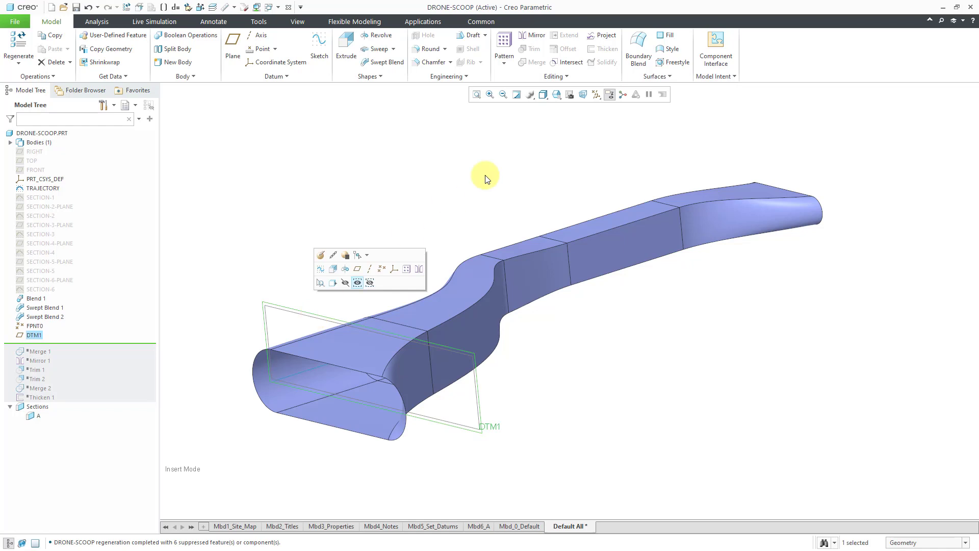
pyautogui.click(567, 62)
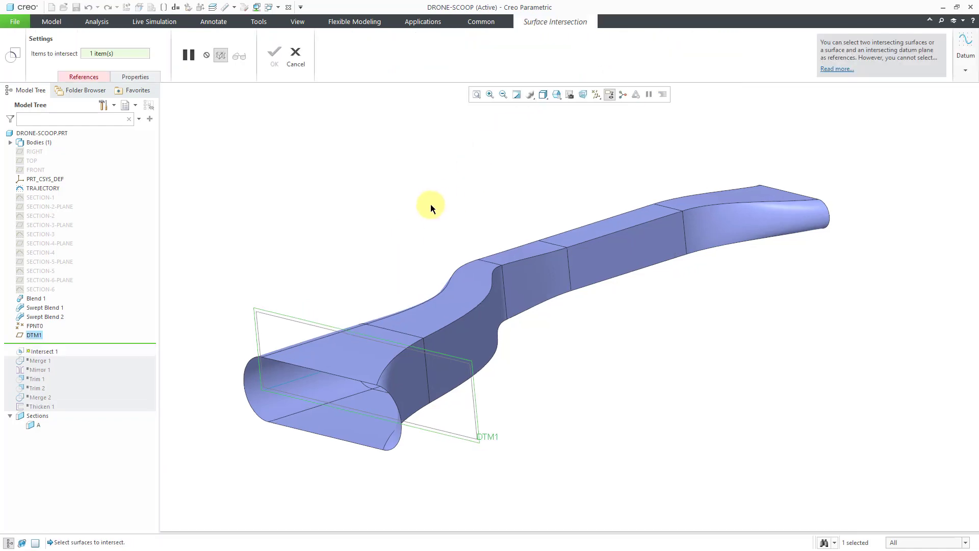
pyautogui.click(359, 347)
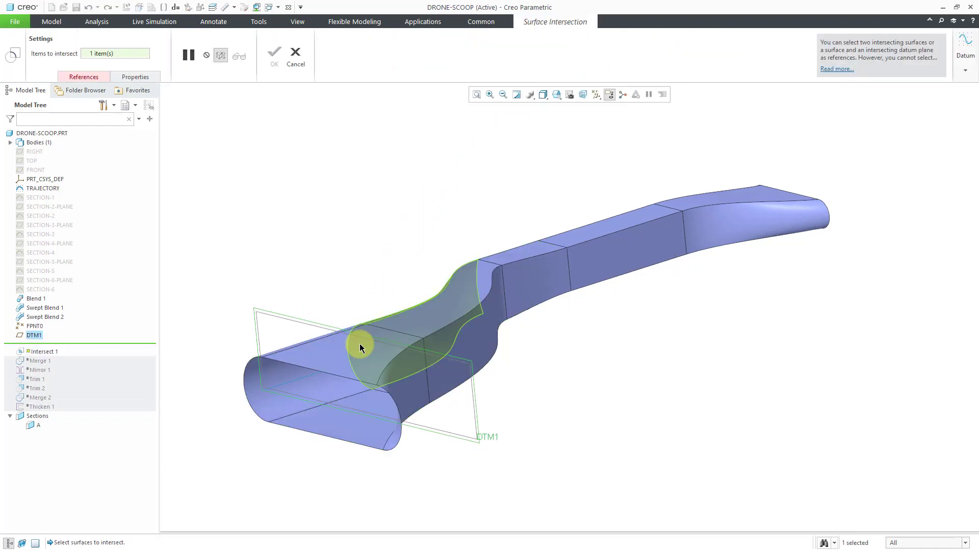
pyautogui.click(294, 54)
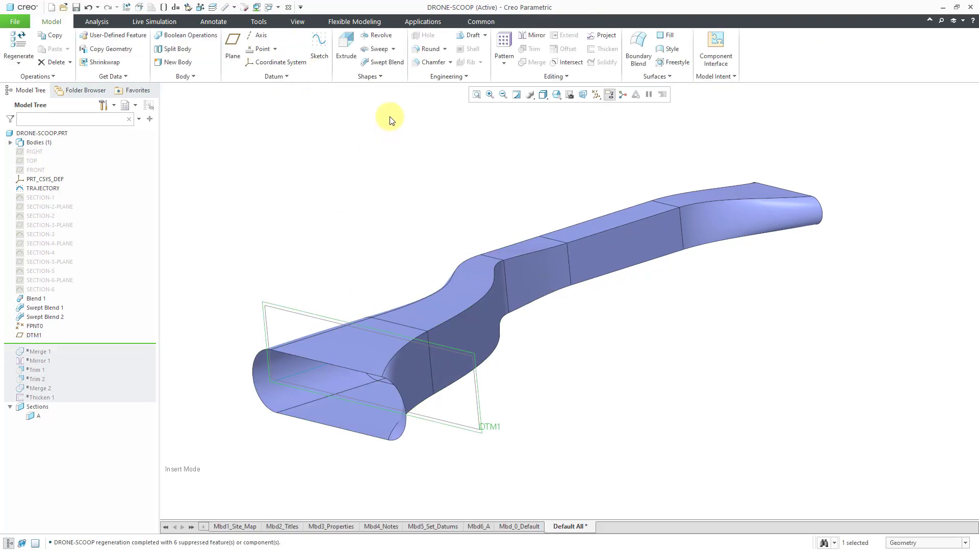
# Step: Place the insert point below Merge 1 and move FPNT0 and DTM1 after Merge 1
pyautogui.click(226, 250)
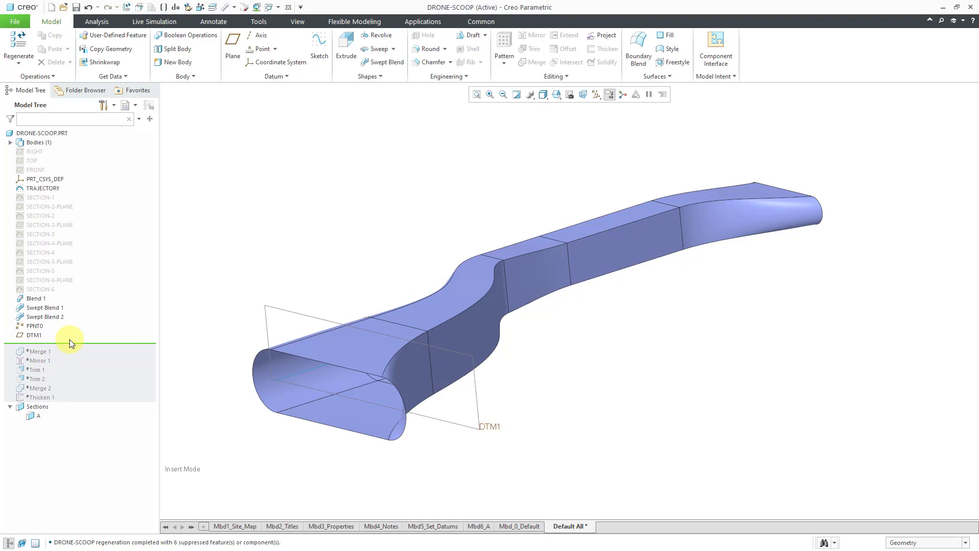
pyautogui.moveTo(74, 347); pyautogui.dragTo(75, 355)
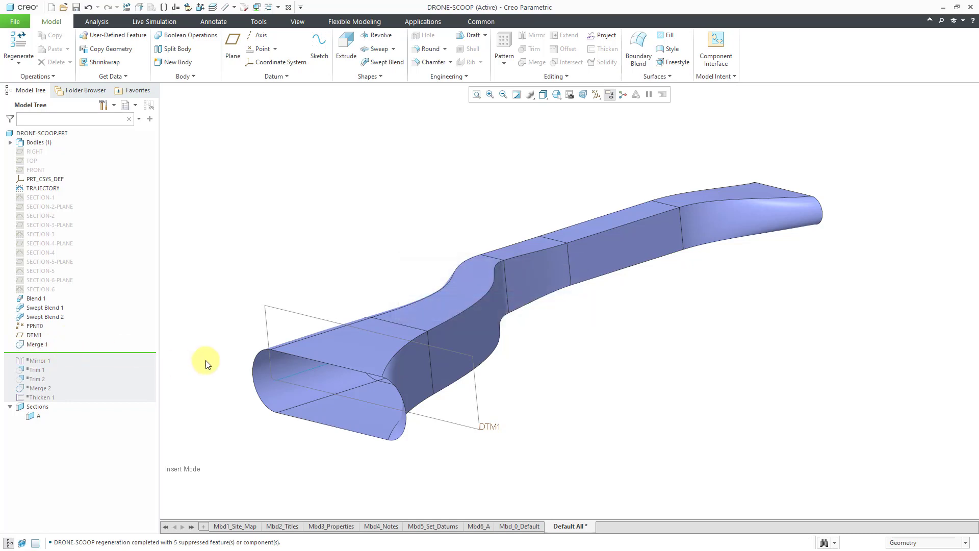
pyautogui.click(329, 356)
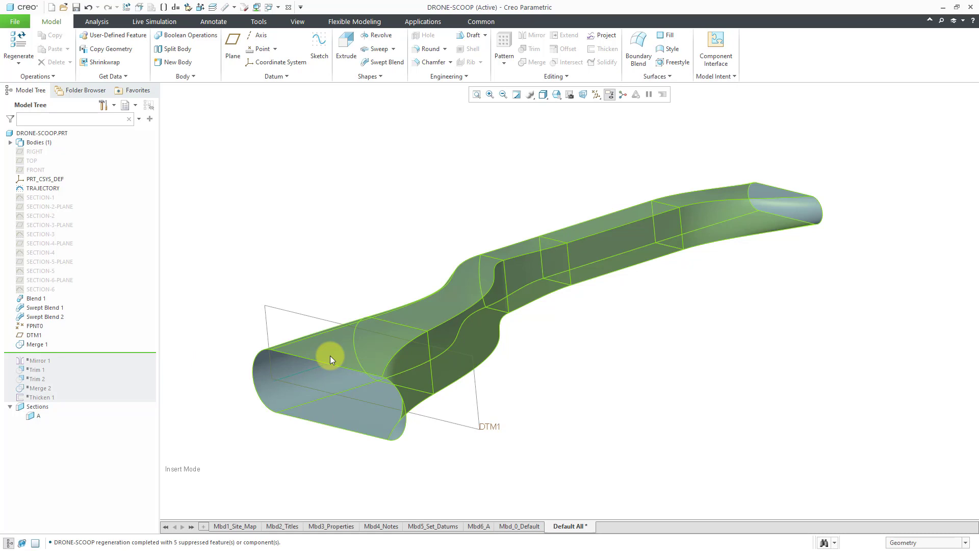
pyautogui.click(164, 321)
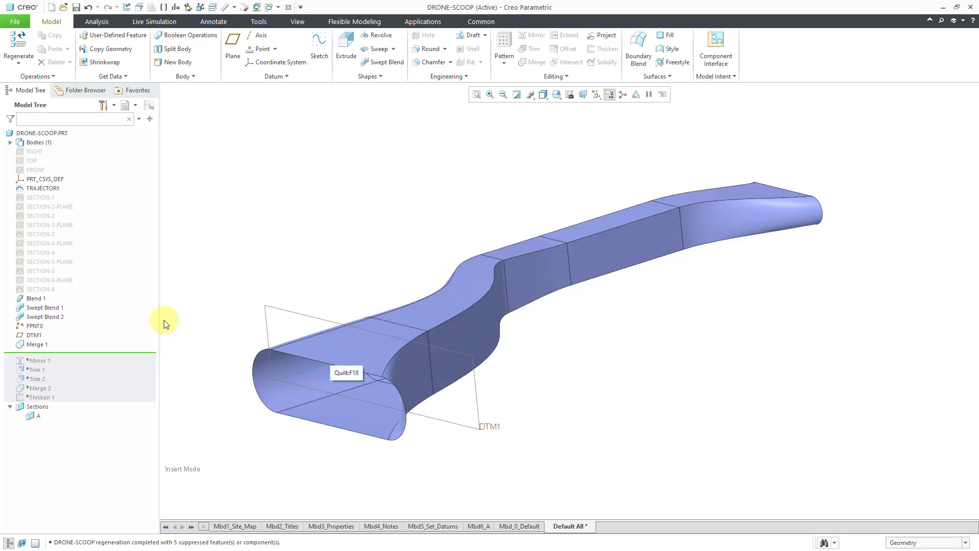
pyautogui.click(33, 325)
pyautogui.keyDown('ctrl'); pyautogui.click(36, 335); pyautogui.keyUp('ctrl')
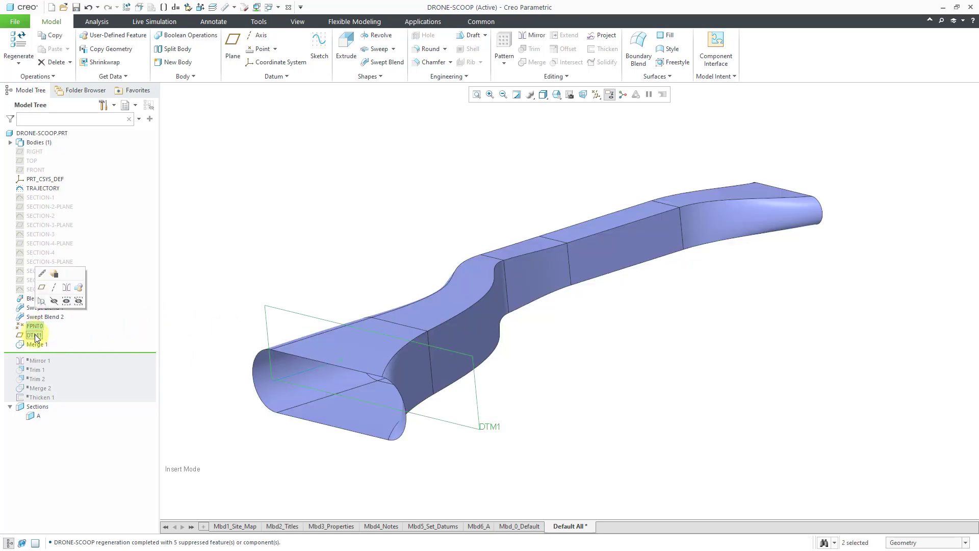
pyautogui.moveTo(35, 338); pyautogui.dragTo(39, 346)
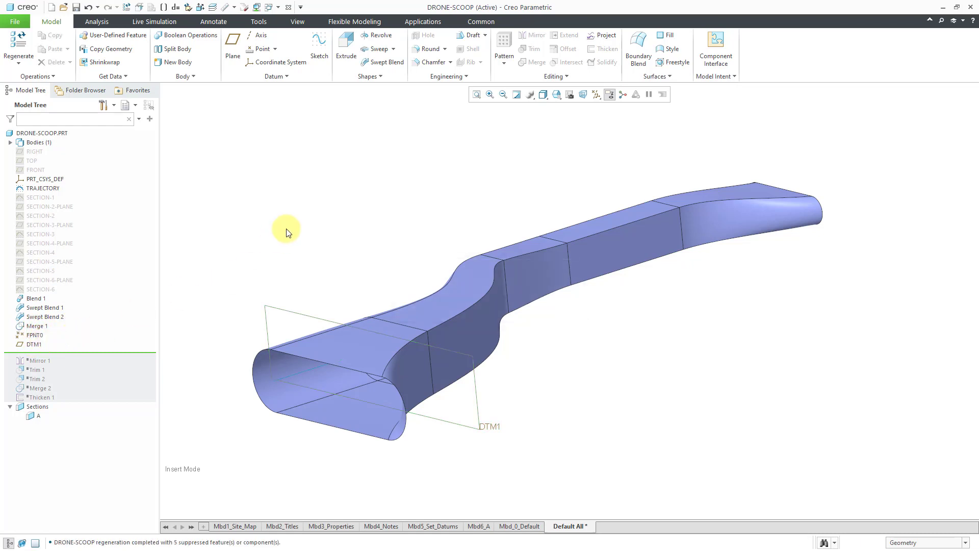
# Step: Intersect DTM1 with the merged scoop quilt to create the Intersect 1 curve
pyautogui.click(280, 310)
pyautogui.click(567, 62)
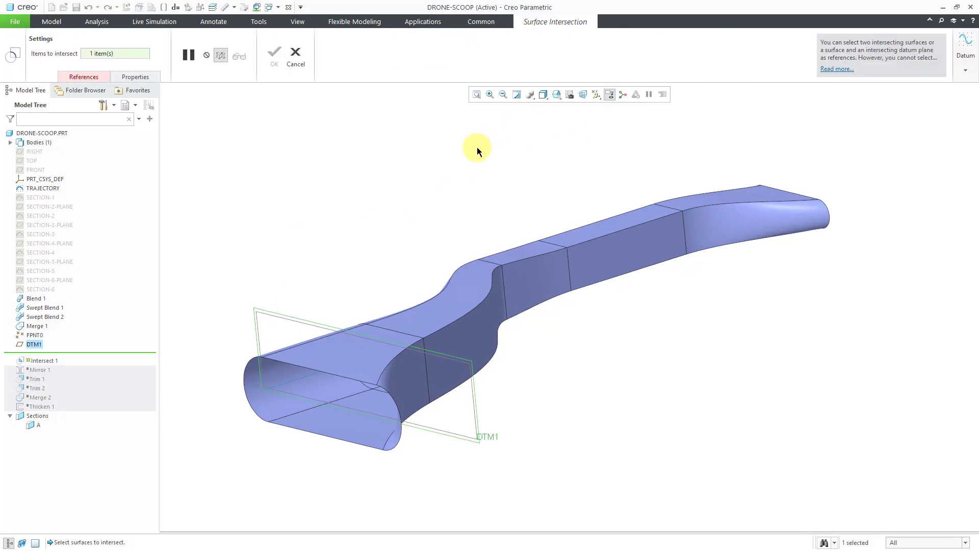
pyautogui.click(90, 76)
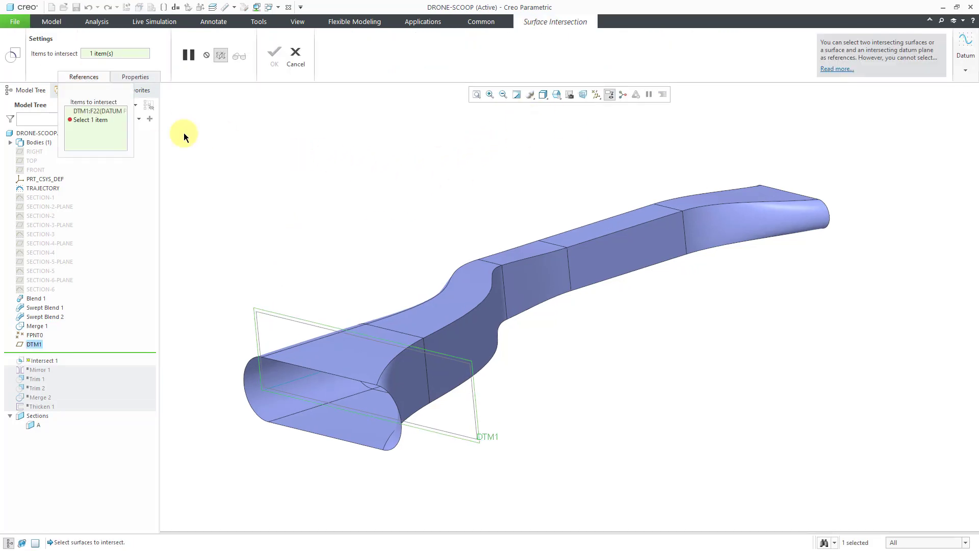
pyautogui.click(337, 360)
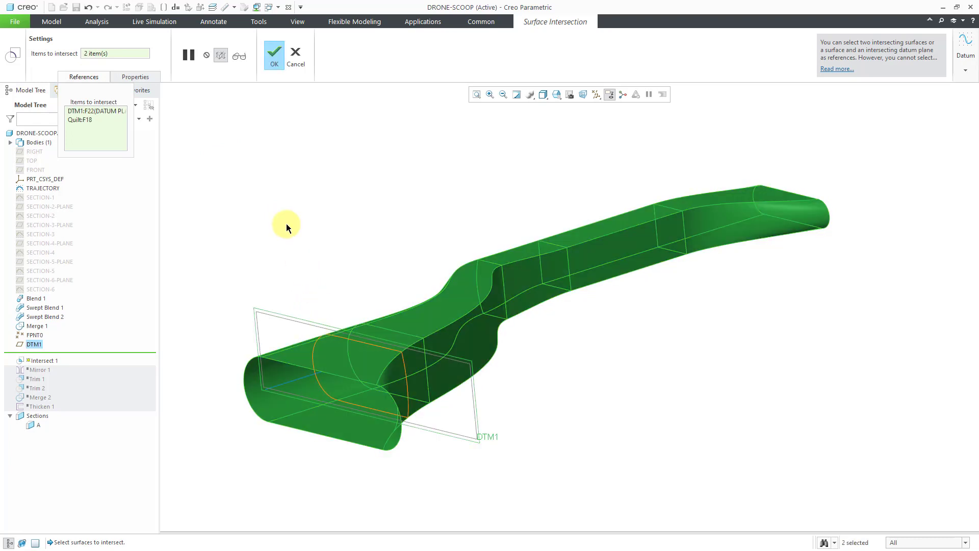
pyautogui.click(272, 57)
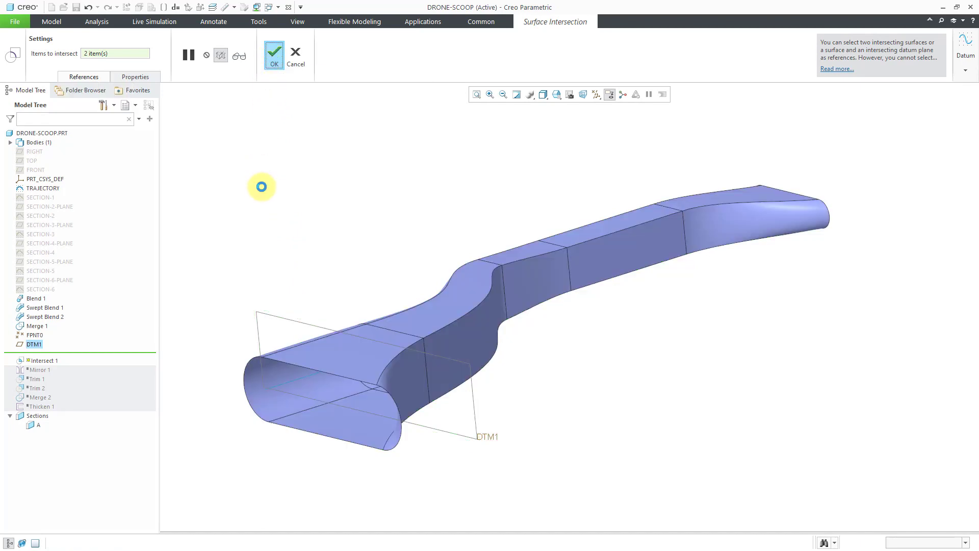
pyautogui.moveTo(329, 265)
pyautogui.mouseDown(button='middle')
pyautogui.moveTo(332, 252)
pyautogui.moveTo(335, 262)
pyautogui.moveTo(356, 260)
pyautogui.moveTo(338, 263)
pyautogui.moveTo(347, 265)
pyautogui.mouseUp(button='middle')
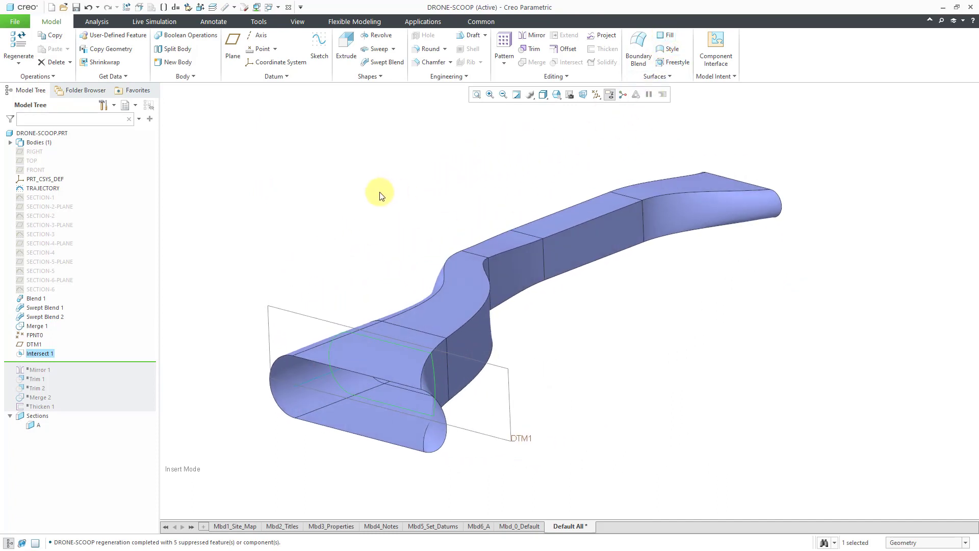
# Step: Start Sketch 1 on DTM1 with TOP as the orientation reference
pyautogui.click(318, 51)
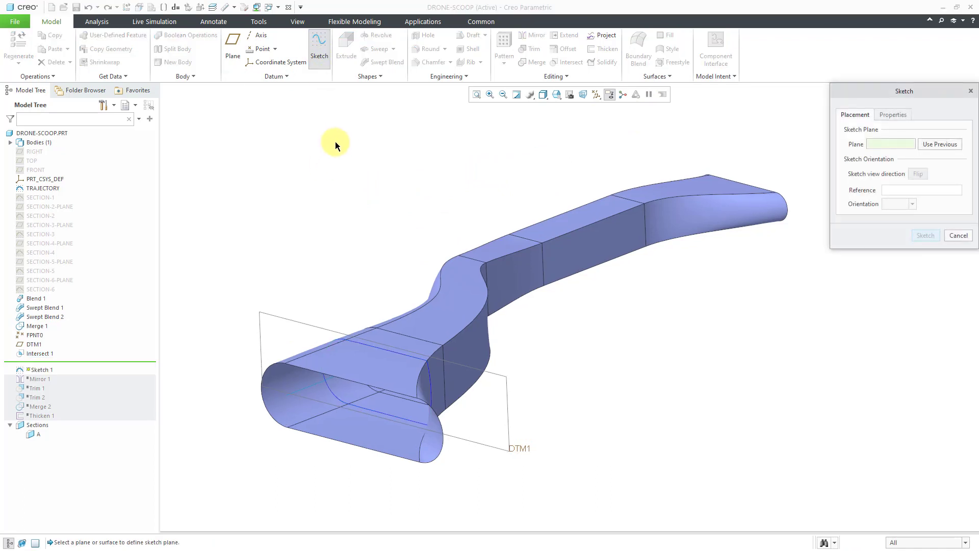
pyautogui.click(509, 384)
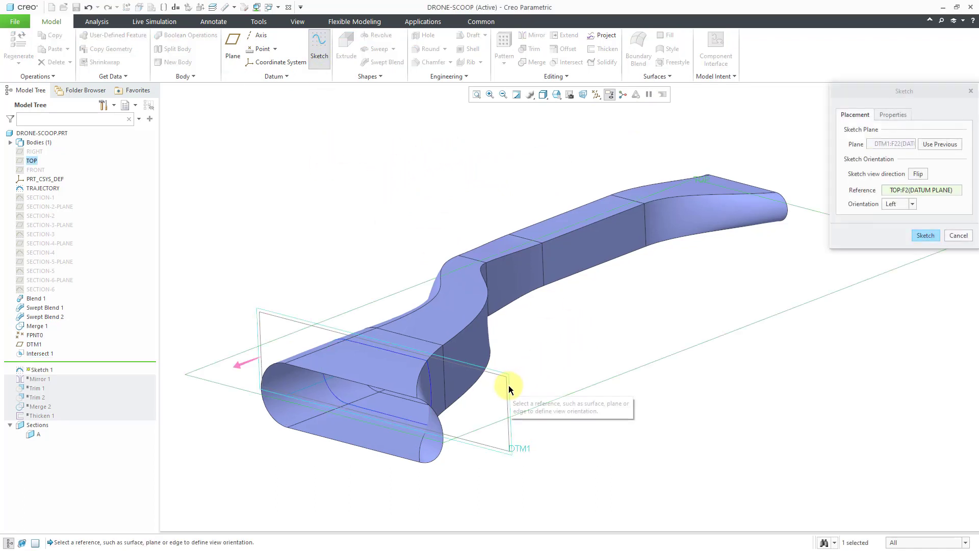
pyautogui.click(925, 235)
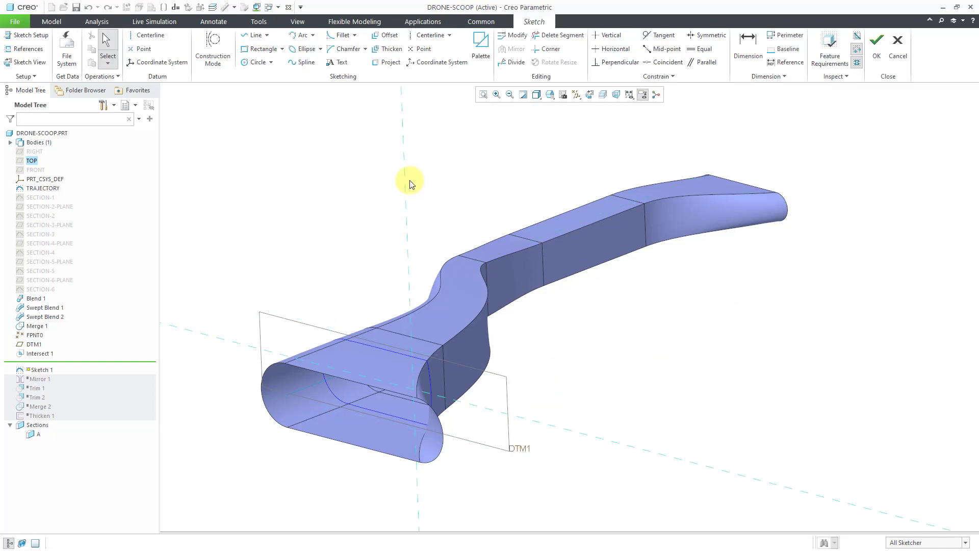
# Step: Project the Intersect 1 curve loop into Sketch 1 and finish the sketch
pyautogui.click(392, 64)
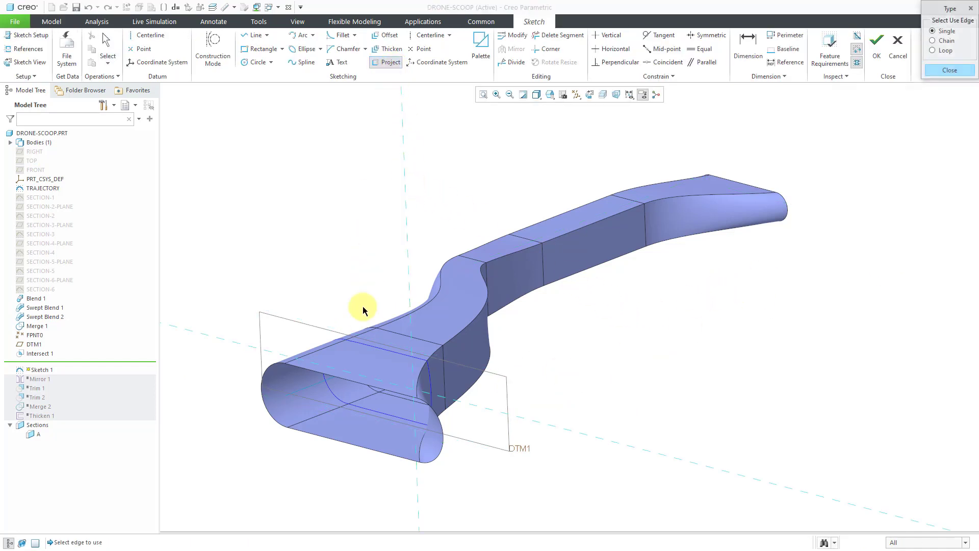
pyautogui.click(372, 346)
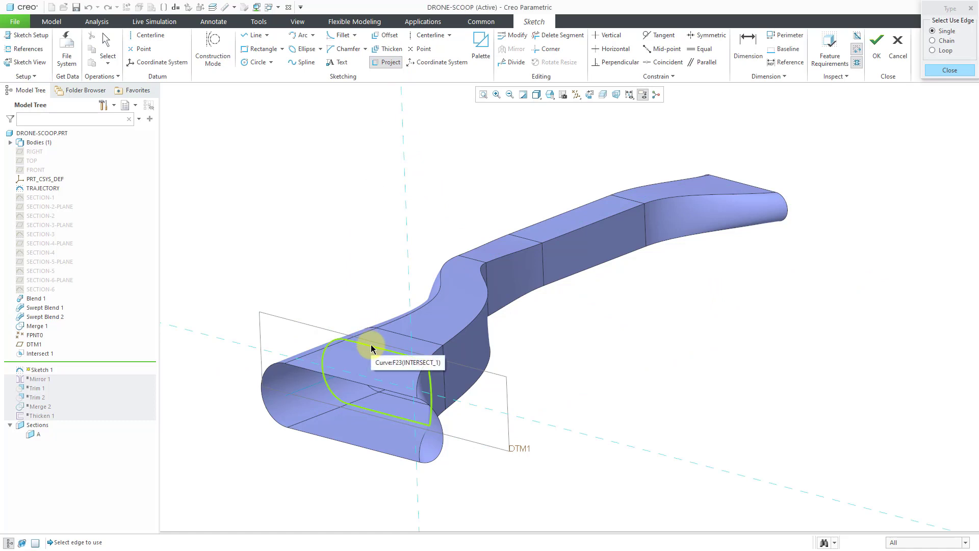
pyautogui.click(372, 348)
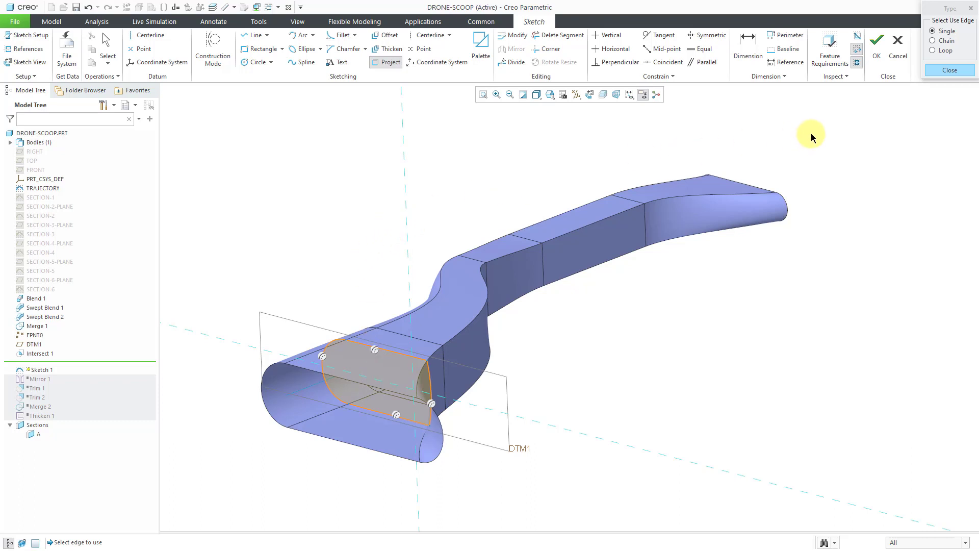
pyautogui.click(952, 72)
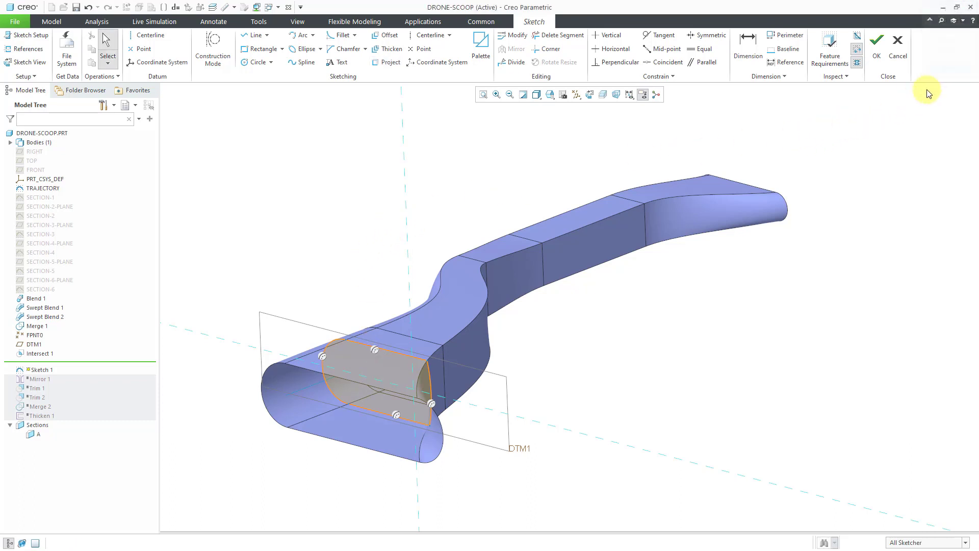
pyautogui.click(875, 60)
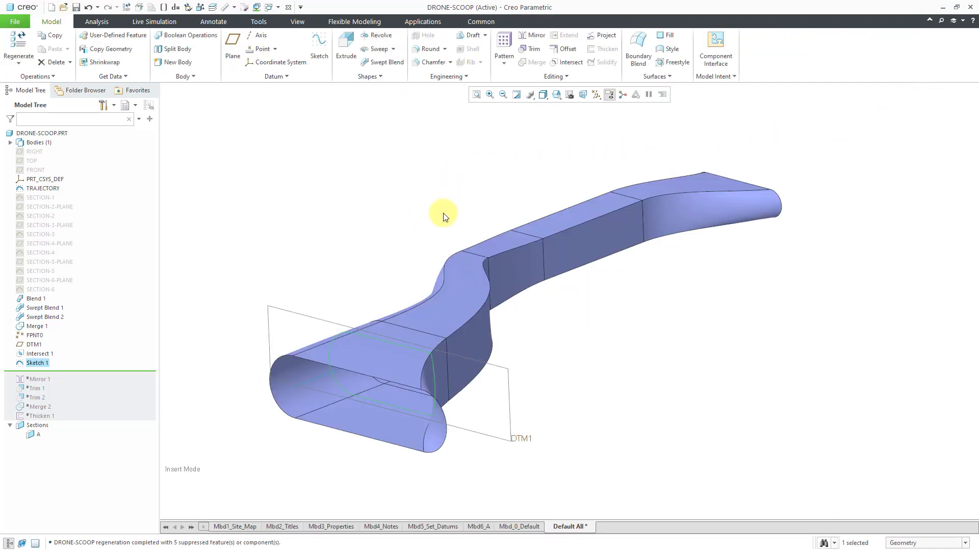
pyautogui.click(669, 35)
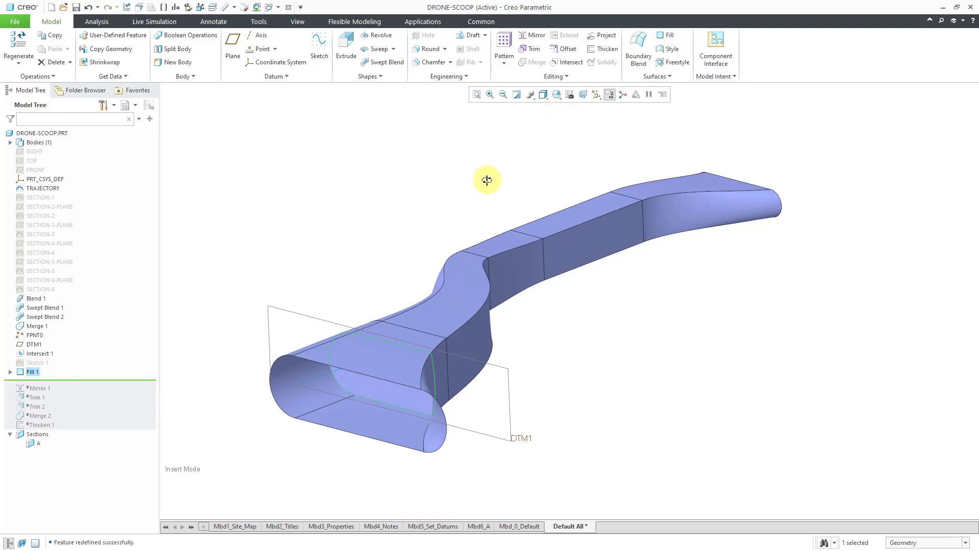
pyautogui.moveTo(487, 180)
pyautogui.mouseDown(button='middle')
pyautogui.moveTo(509, 170)
pyautogui.moveTo(485, 181)
pyautogui.moveTo(483, 195)
pyautogui.mouseUp(button='middle')
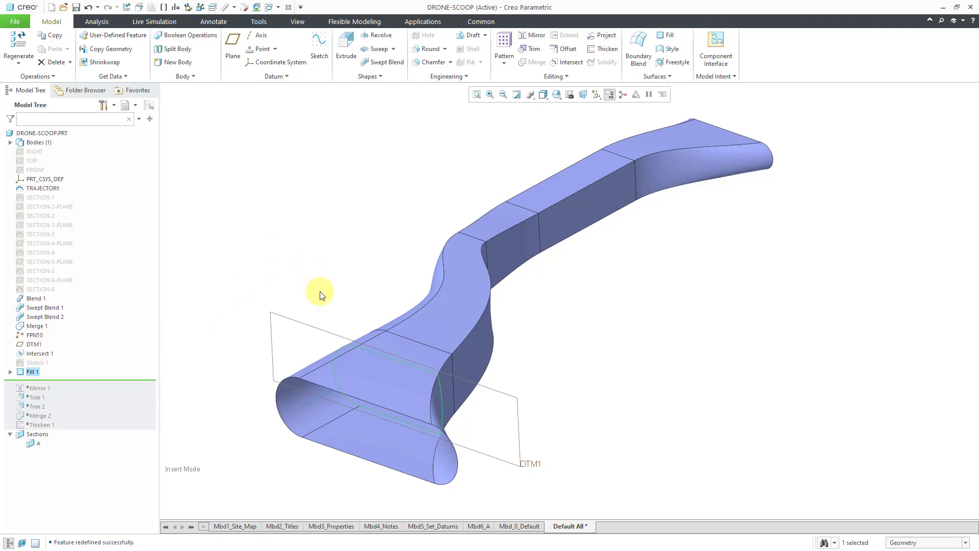
pyautogui.moveTo(338, 277)
pyautogui.mouseDown(button='middle')
pyautogui.moveTo(343, 256)
pyautogui.moveTo(335, 267)
pyautogui.mouseUp(button='middle')
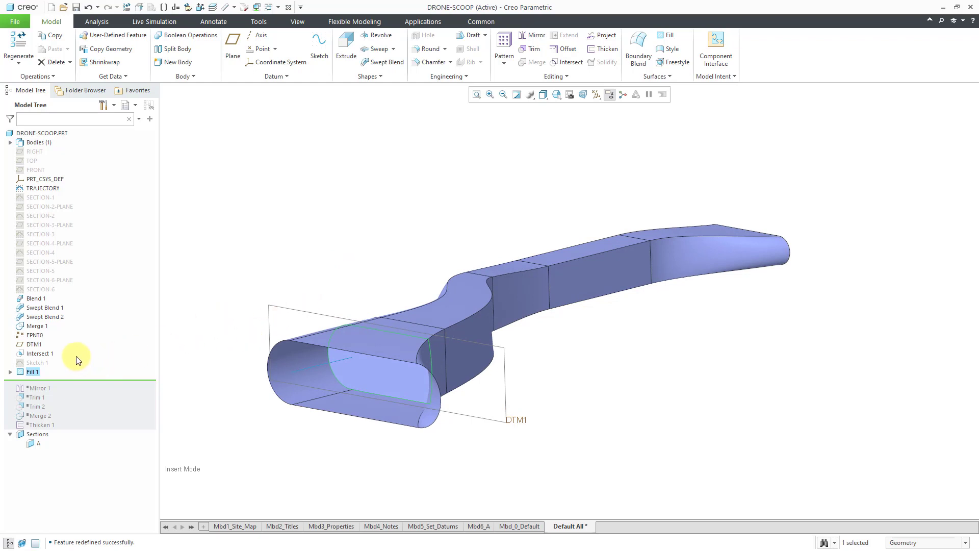
pyautogui.click(39, 339)
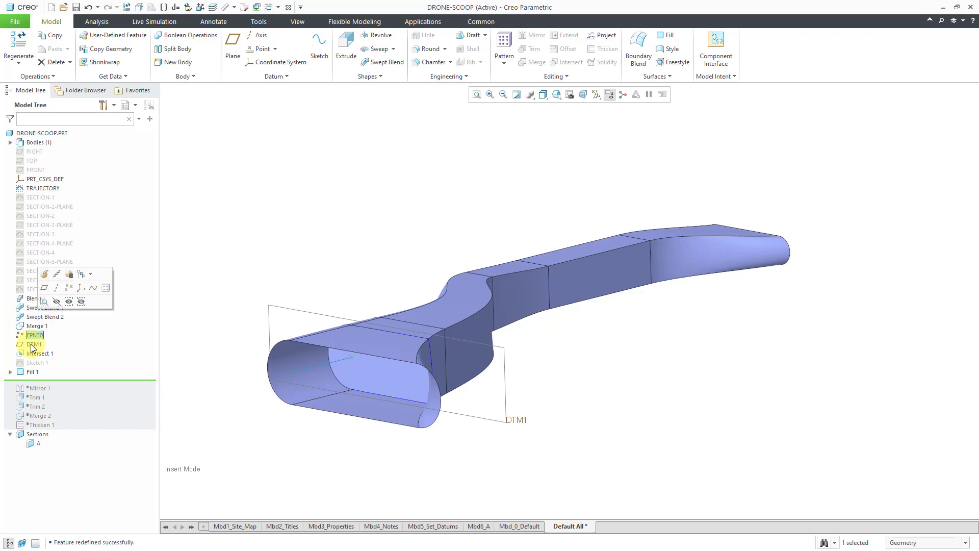
pyautogui.click(38, 354)
pyautogui.click(32, 372)
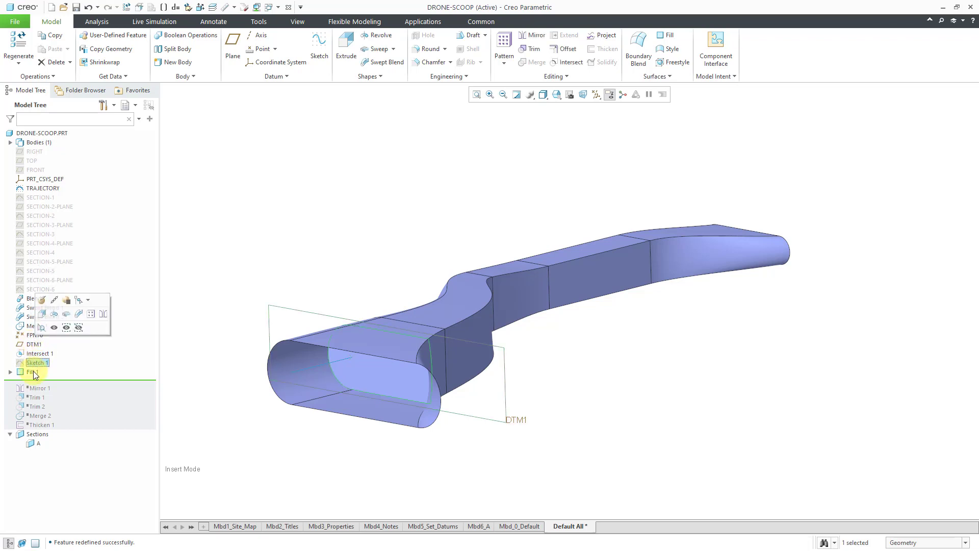
pyautogui.click(207, 272)
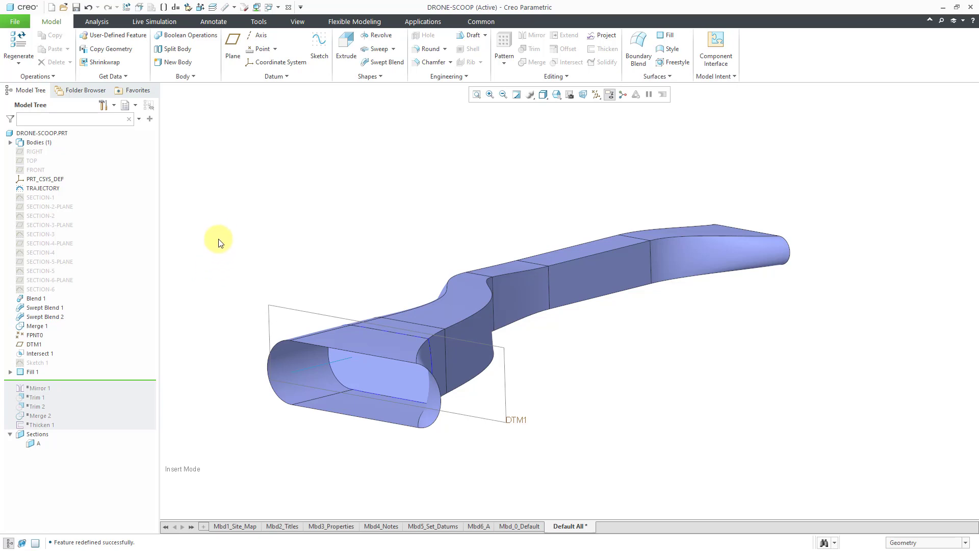
# Step: Measure the Fill 1 surface area (169.764 in²) and save it as feature MEASURE_AREA_1
pyautogui.click(96, 21)
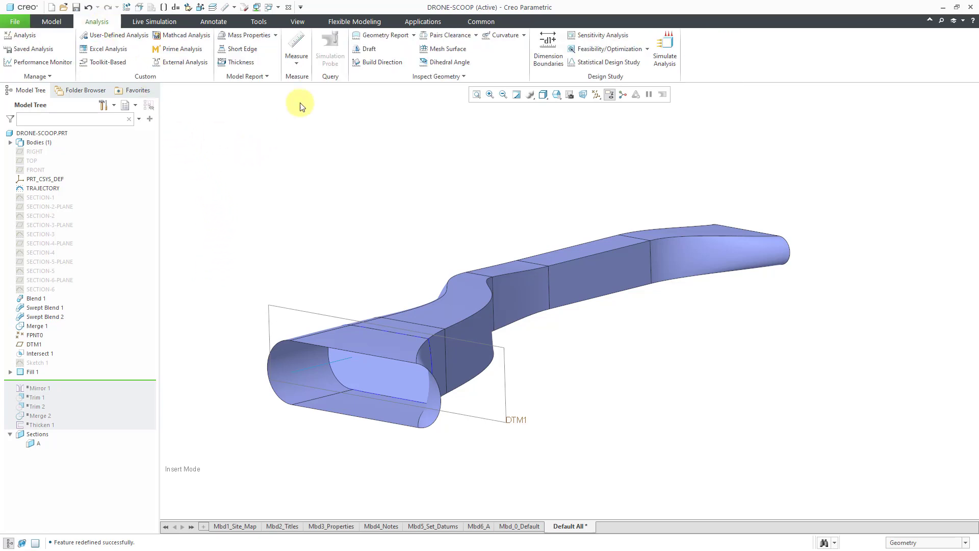
pyautogui.click(299, 65)
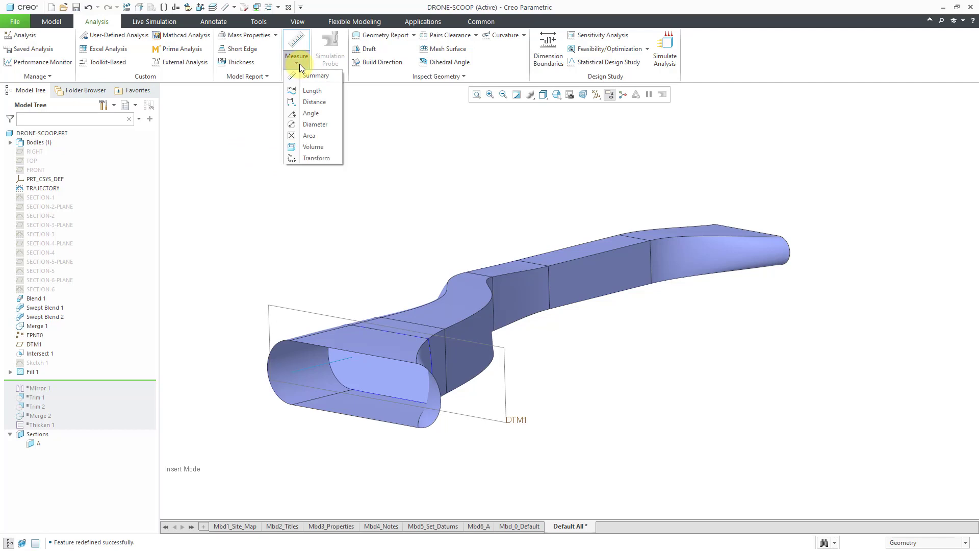
pyautogui.click(325, 136)
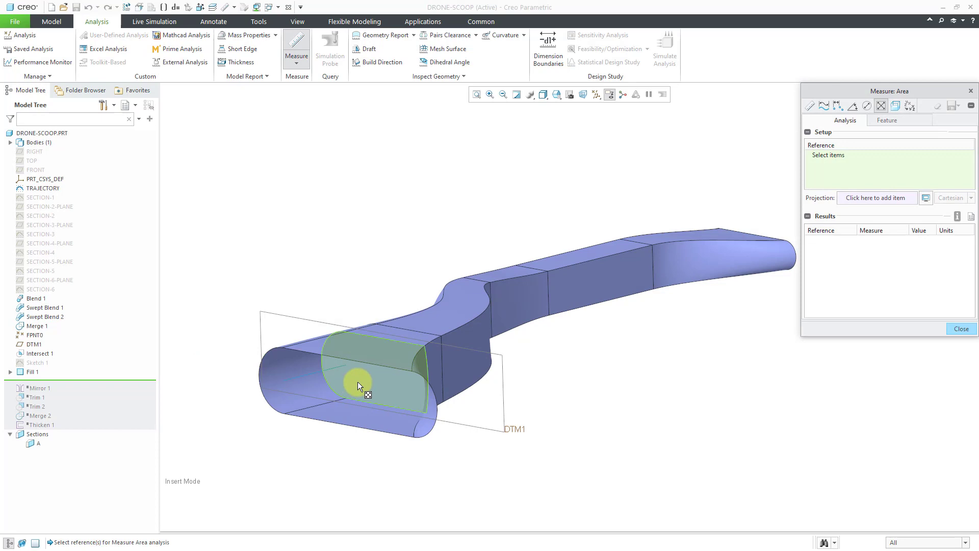
pyautogui.click(358, 383)
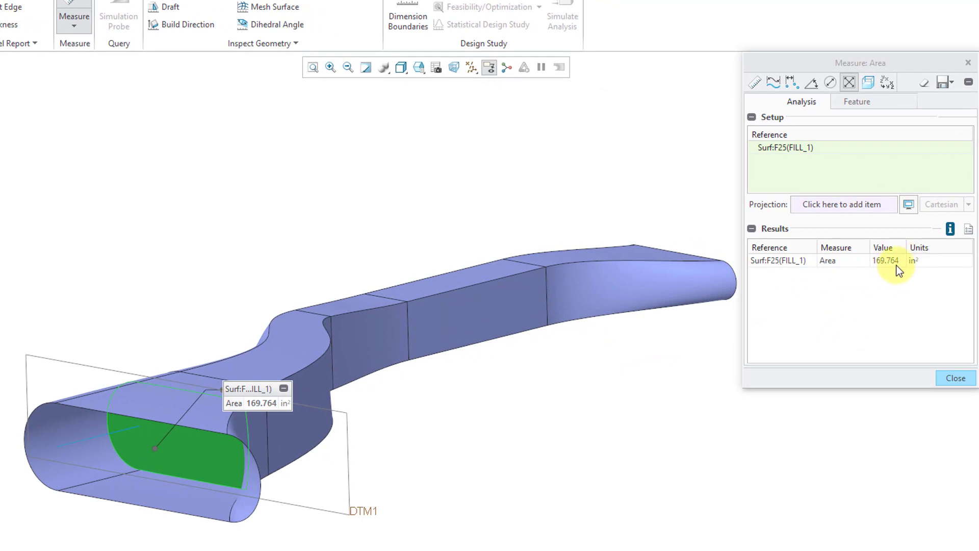
pyautogui.click(859, 101)
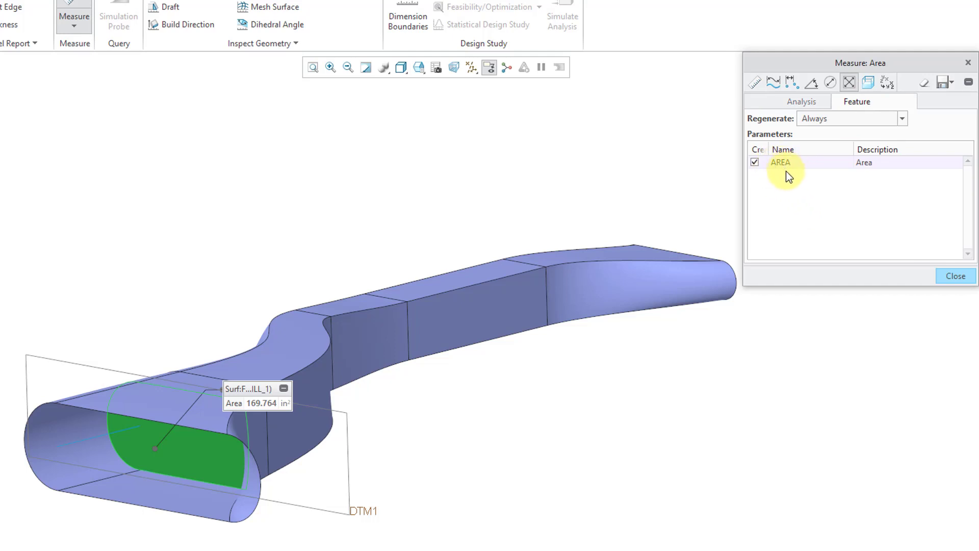
pyautogui.click(952, 81)
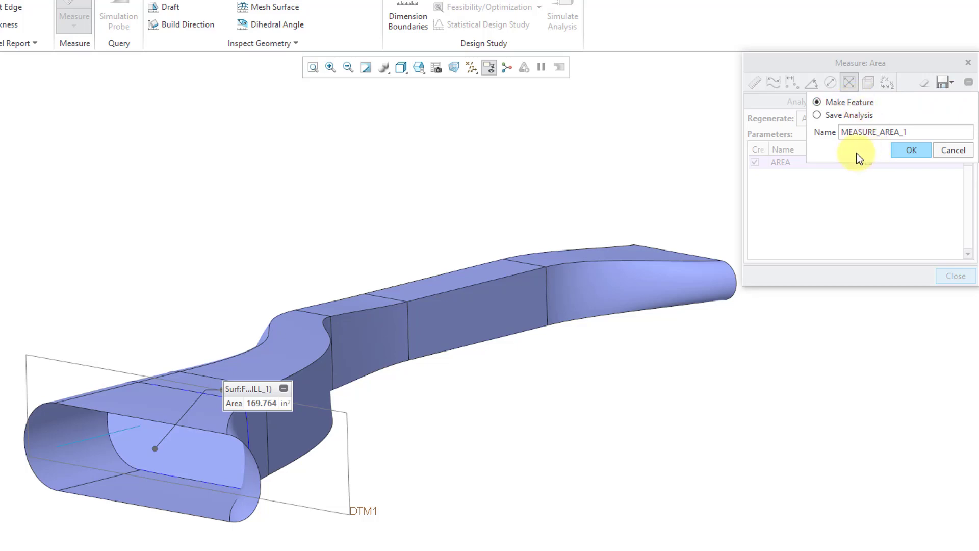
pyautogui.click(911, 153)
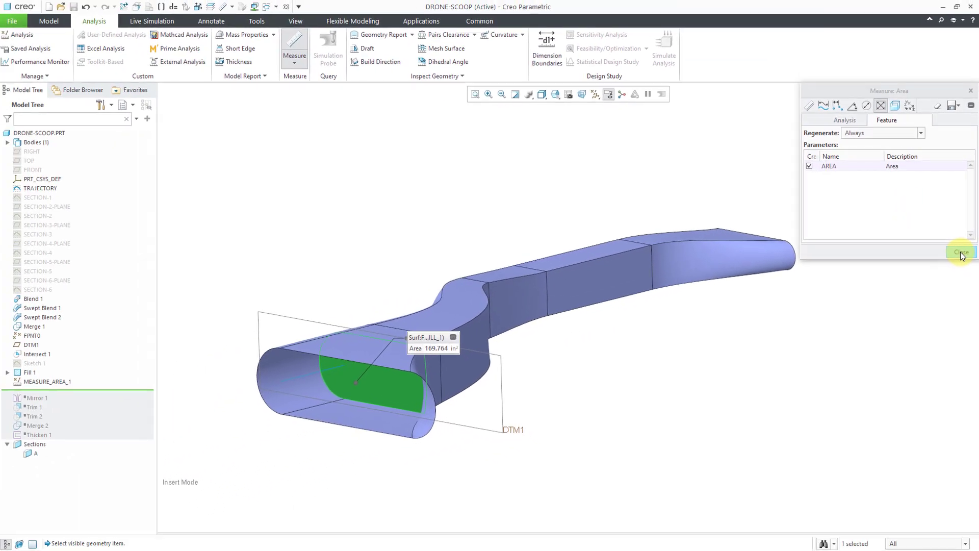
# Step: Close the measurement and group FPNT0 through MEASURE_AREA_1 as LOCAL_GROUP
pyautogui.click(962, 253)
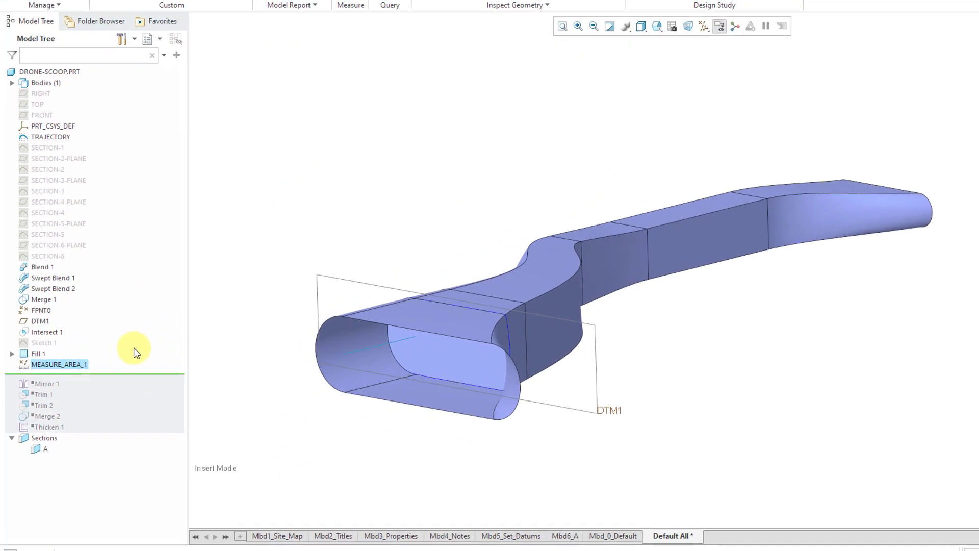
pyautogui.click(40, 311)
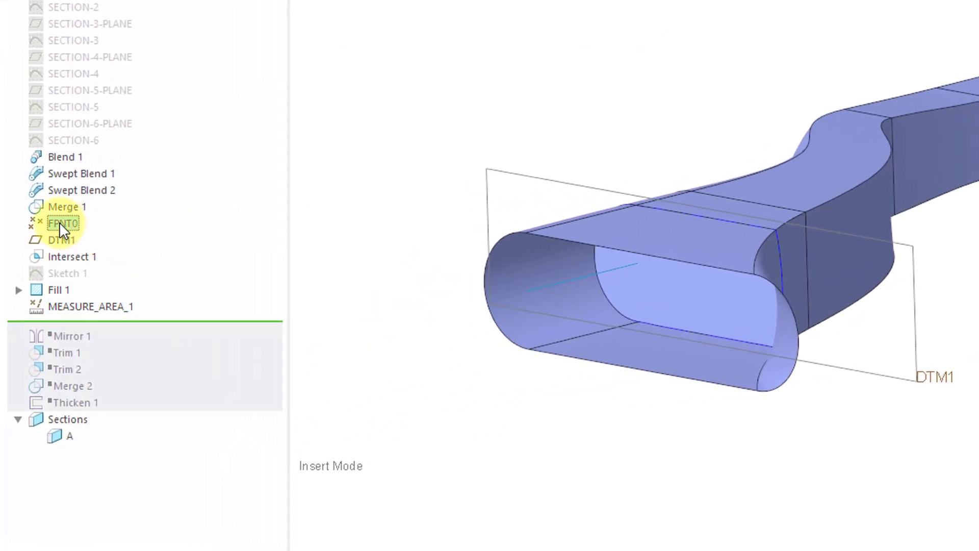
pyautogui.keyDown('shift'); pyautogui.click(92, 306); pyautogui.keyUp('shift')
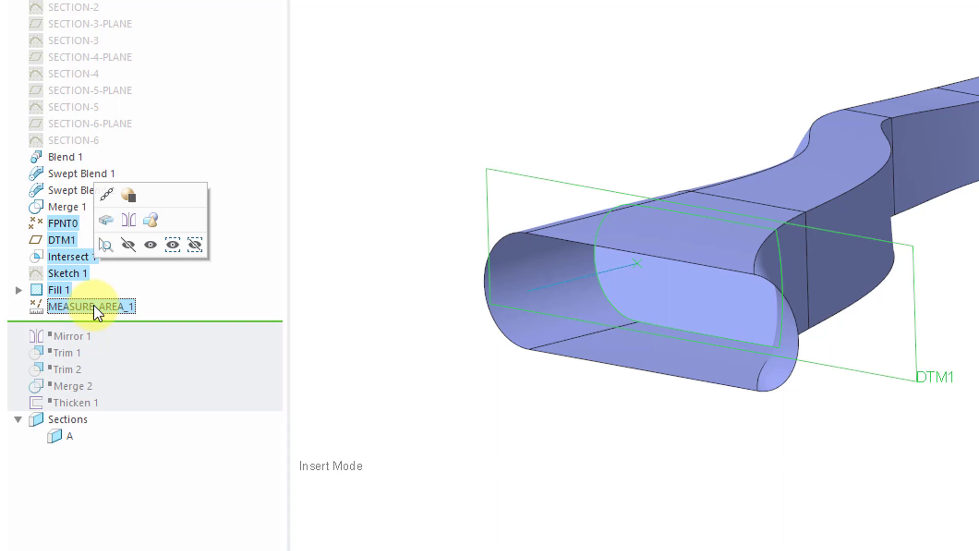
pyautogui.click(151, 221)
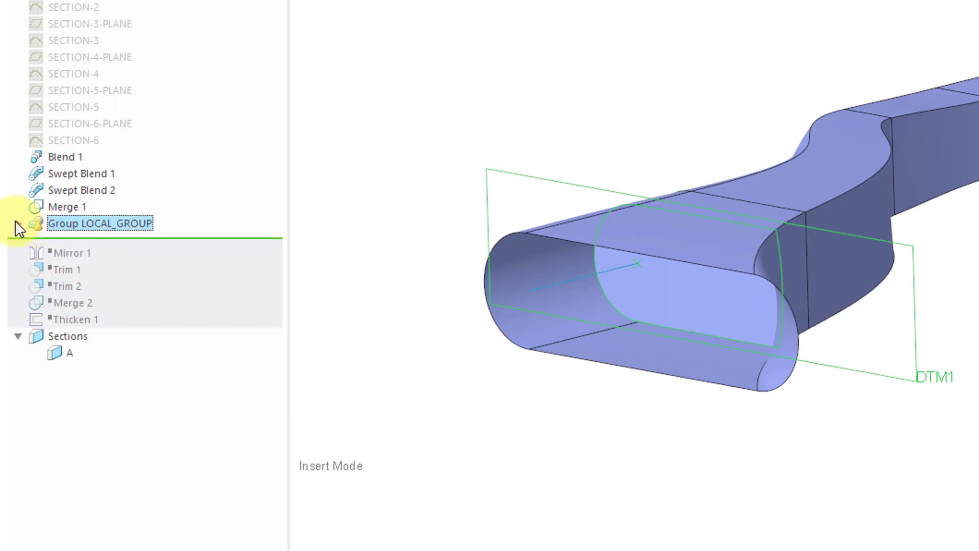
# Step: Expand LOCAL_GROUP and check it holds FPNT0 through MEASURE_AREA_1
pyautogui.click(17, 224)
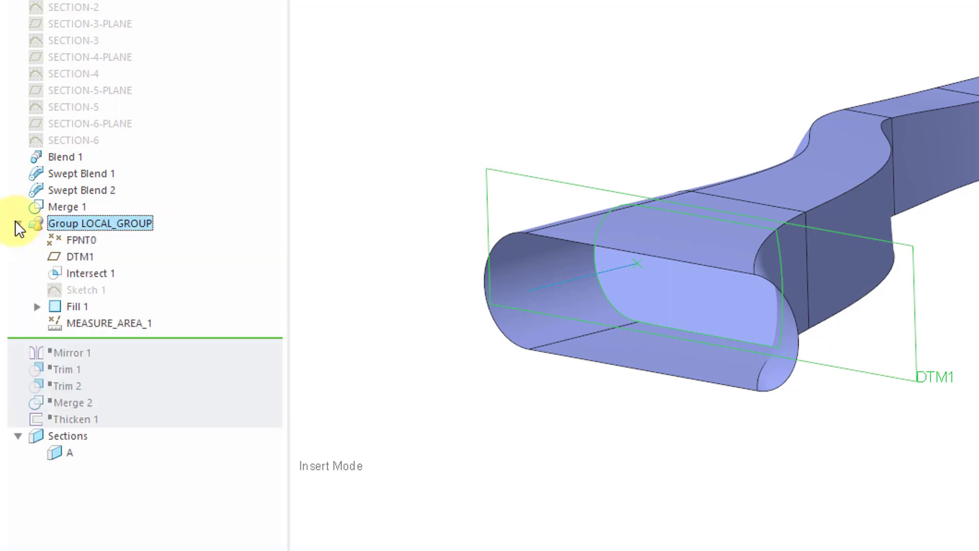
pyautogui.click(85, 240)
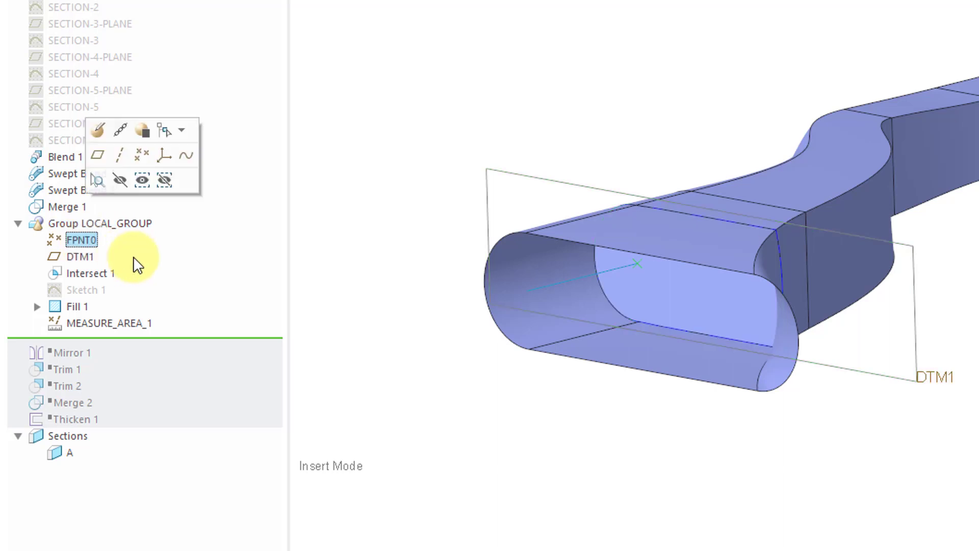
pyautogui.click(103, 323)
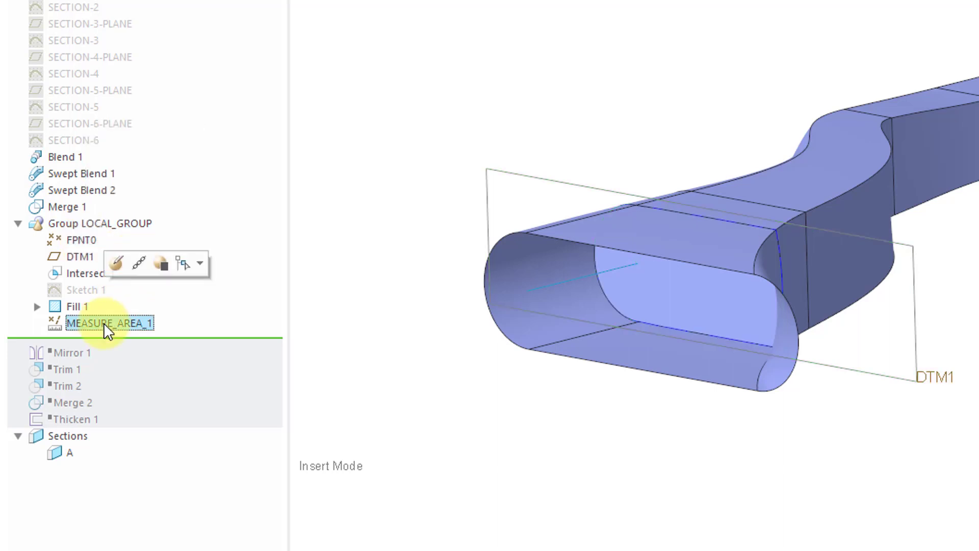
pyautogui.click(399, 78)
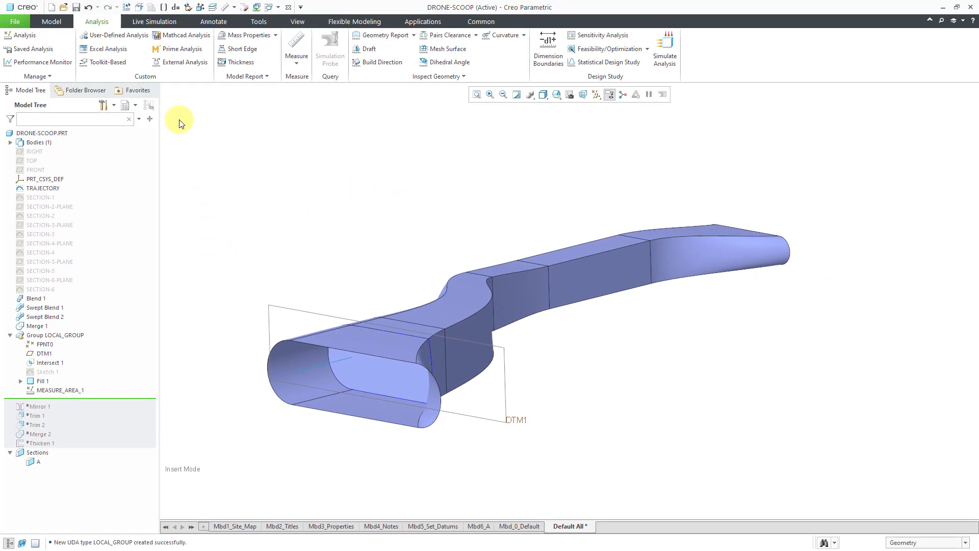
# Step: Start a user-defined analysis with type LOCAL_GROUP, parameter AREA and domain Entire Field
pyautogui.click(140, 35)
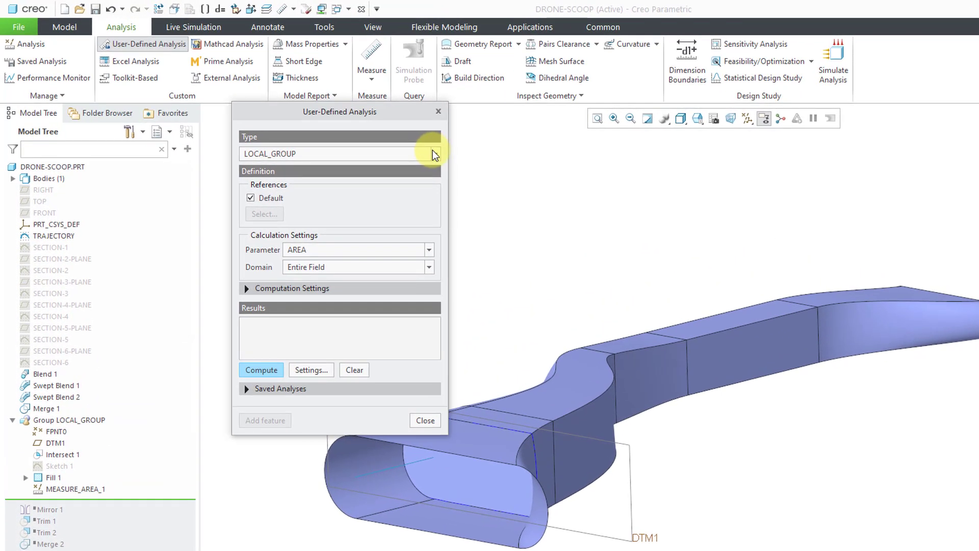
pyautogui.click(436, 155)
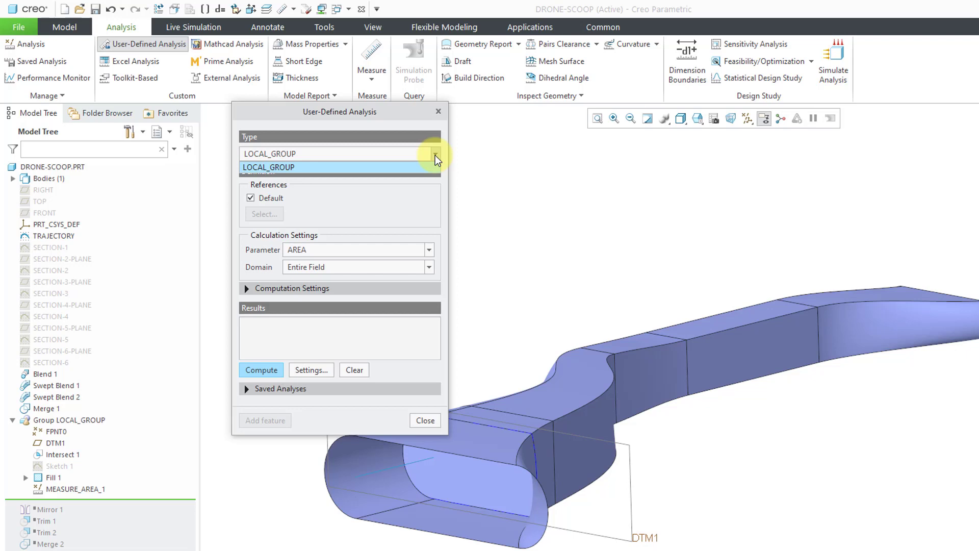
pyautogui.click(435, 158)
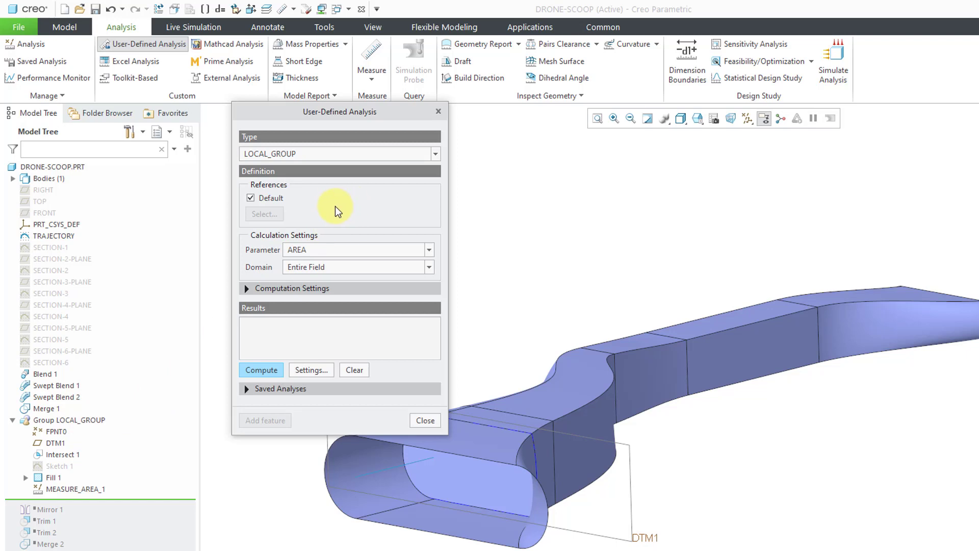
pyautogui.click(331, 251)
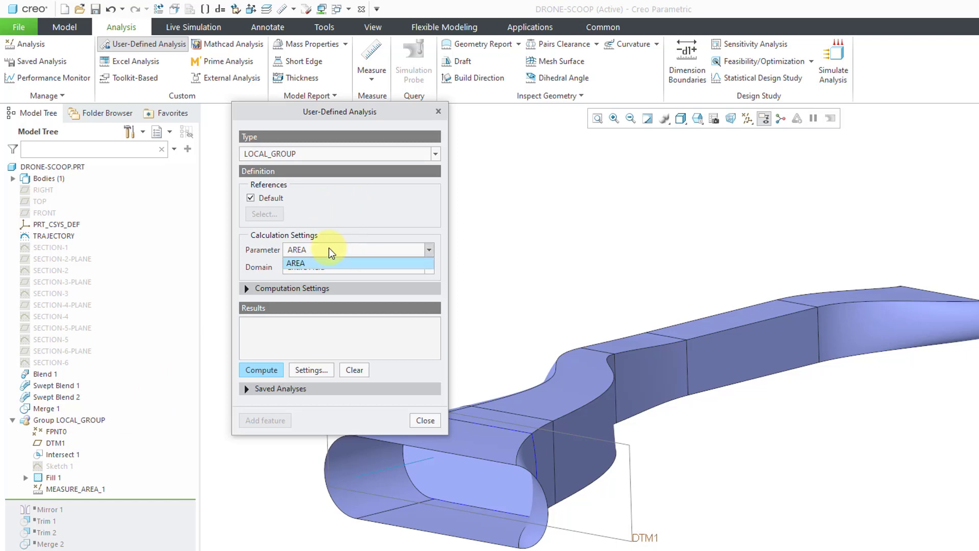
pyautogui.click(330, 250)
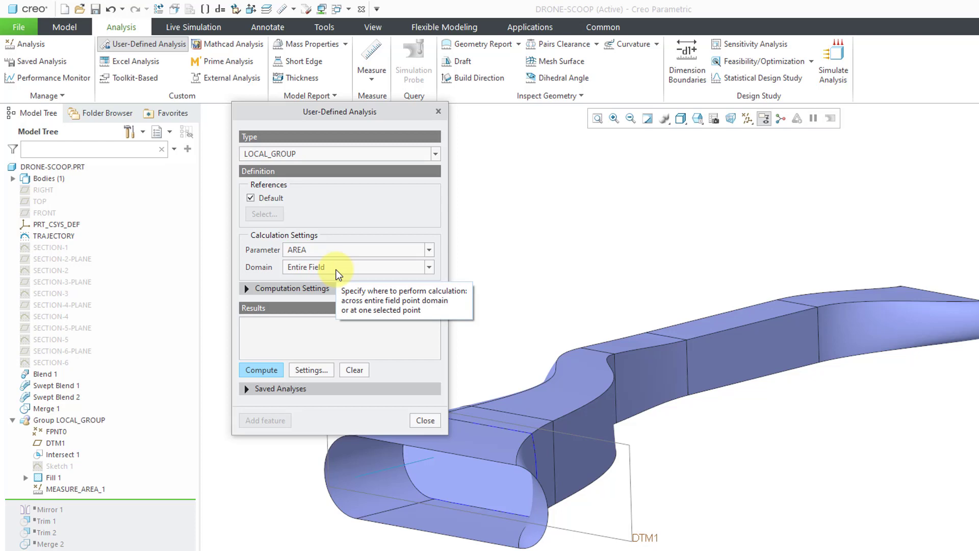
pyautogui.click(336, 269)
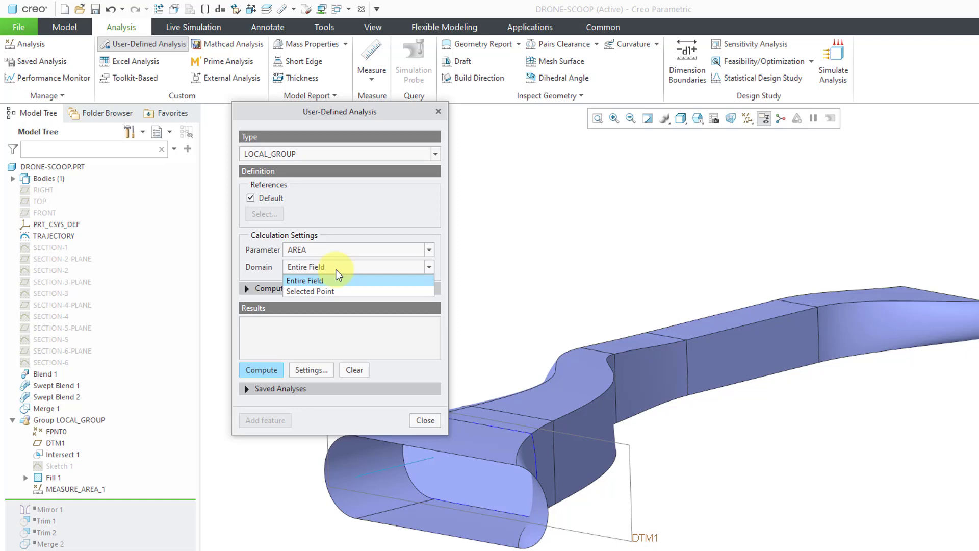
pyautogui.click(336, 275)
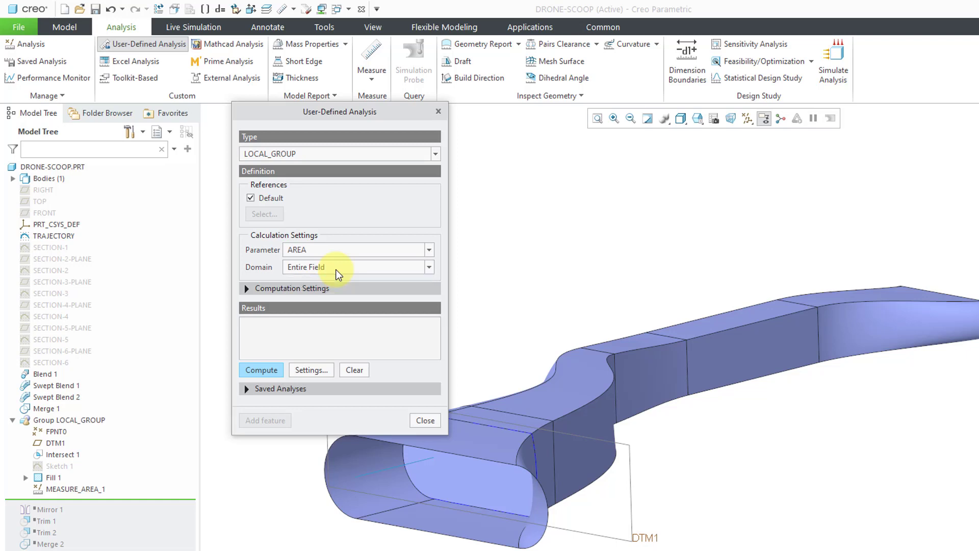
# Step: Reveal the computation settings, showing resolution near High with graph creation enabled
pyautogui.click(245, 289)
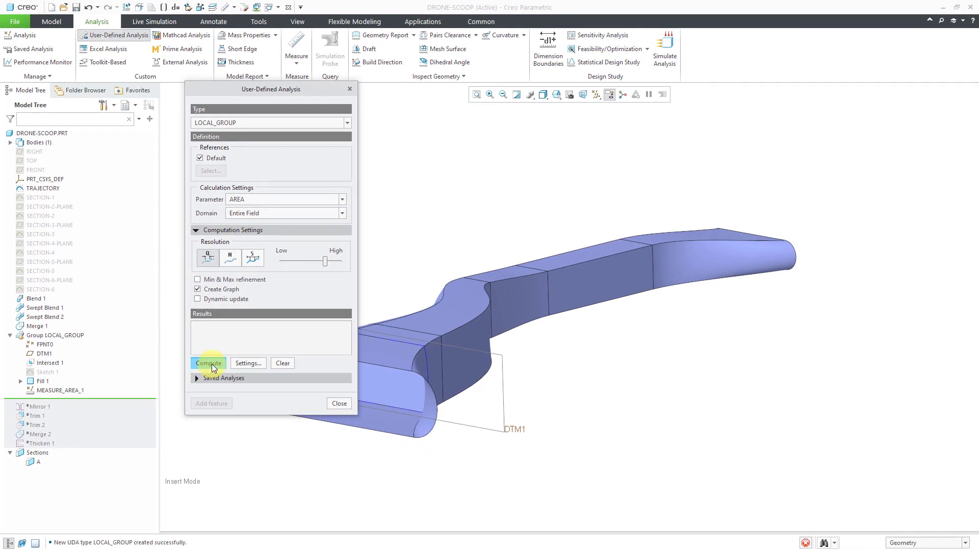
# Step: Compute the AREA analysis, graphing minimum 36 and maximum 279.61, and inspect the section plots
pyautogui.click(214, 368)
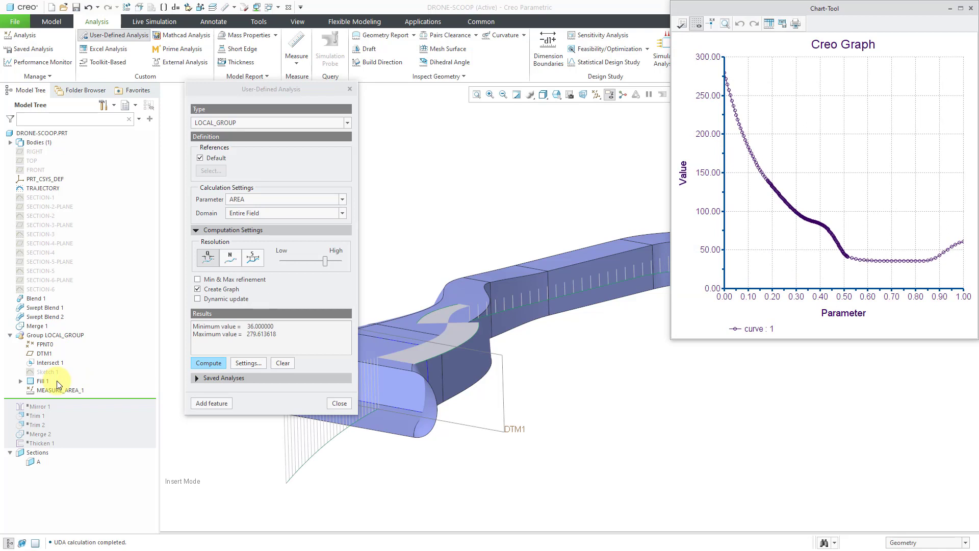
pyautogui.moveTo(305, 87); pyautogui.dragTo(225, 74)
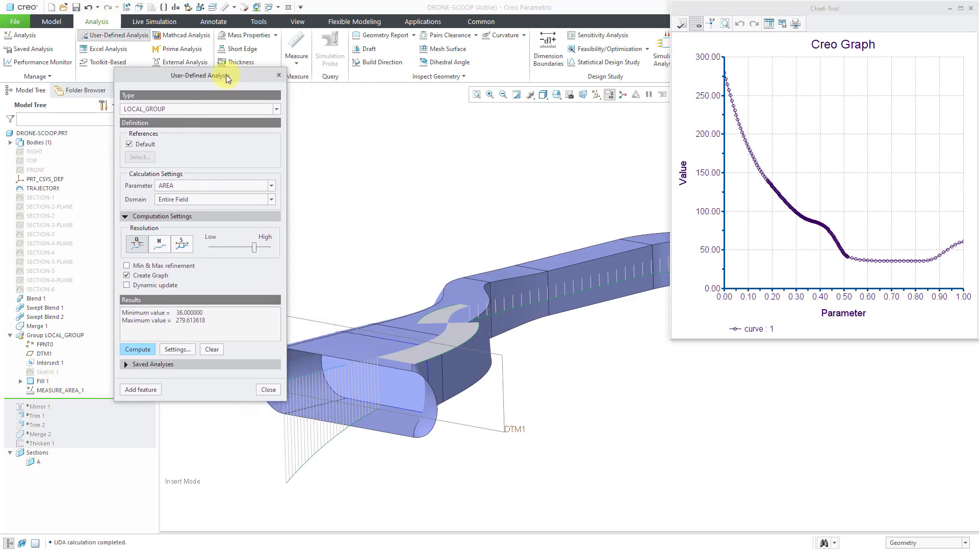
pyautogui.scroll(-2, 396, 187)
pyautogui.moveTo(408, 197)
pyautogui.mouseDown(button='middle')
pyautogui.moveTo(396, 203)
pyautogui.moveTo(403, 217)
pyautogui.mouseUp(button='middle')
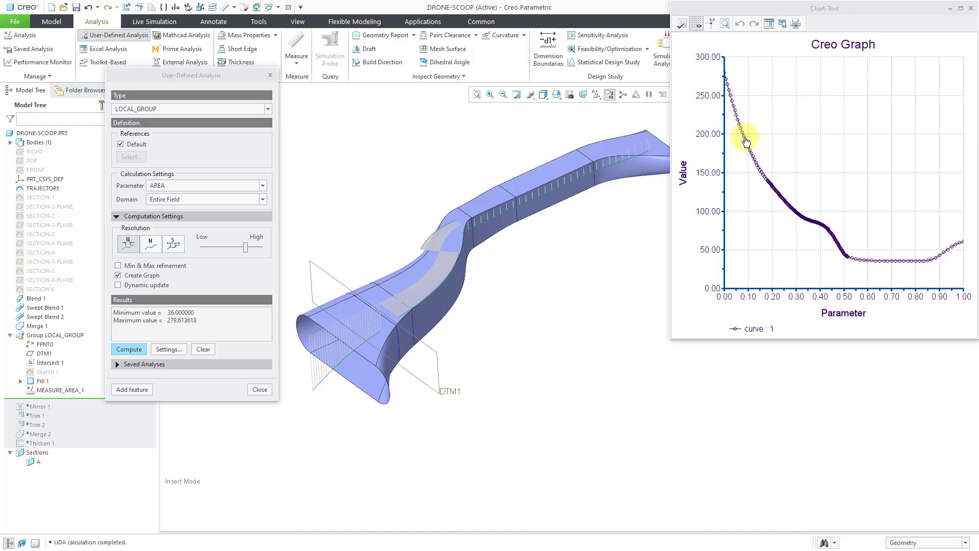
pyautogui.moveTo(746, 142)
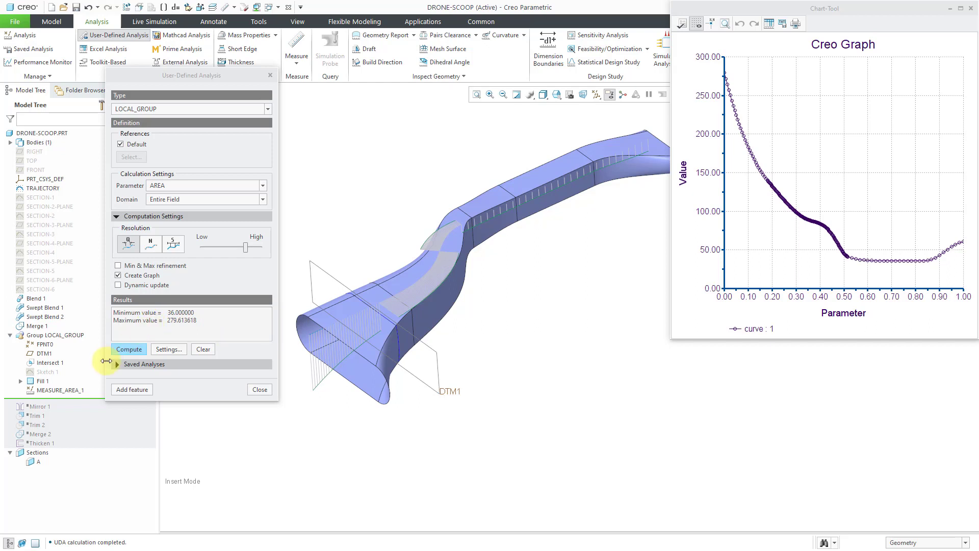
# Step: Add the analysis as a model feature named Analysis1 from Saved Analyses
pyautogui.click(116, 364)
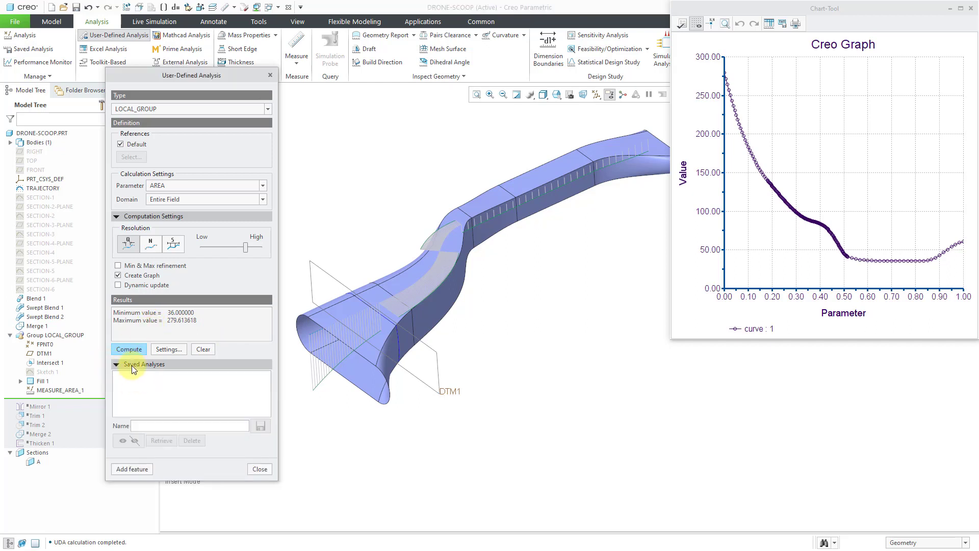
pyautogui.click(133, 469)
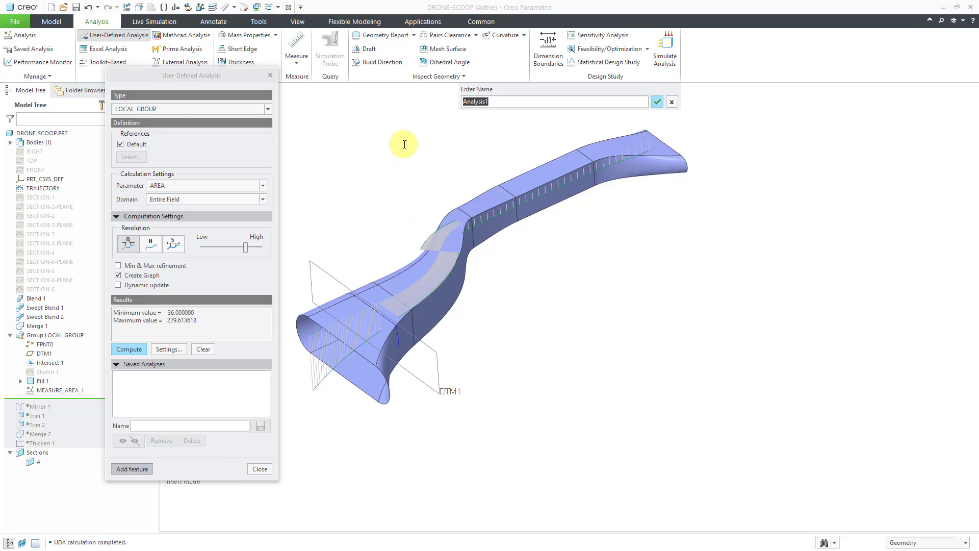
pyautogui.click(657, 103)
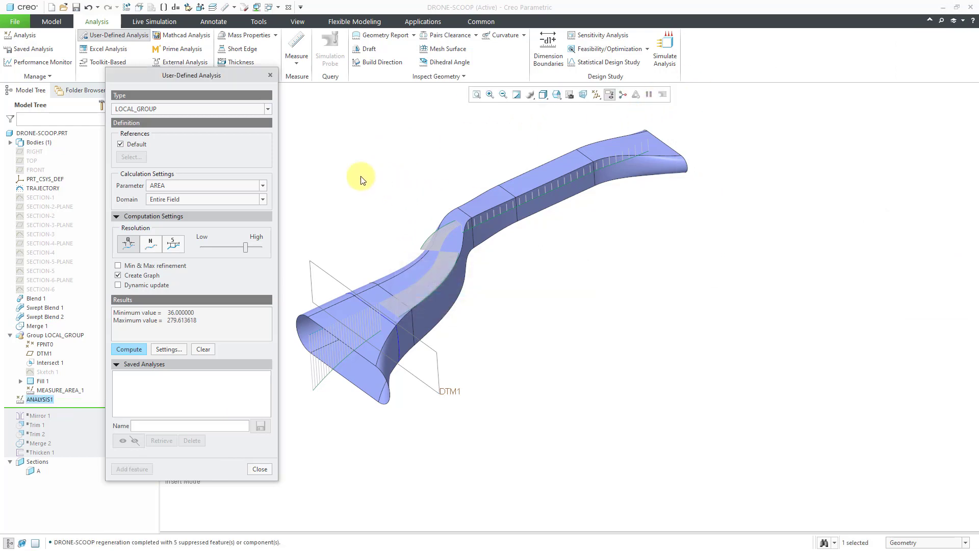
# Step: Close the User-Defined Analysis dialog to show the full two-armed DRONE-SCOOP part
pyautogui.click(266, 470)
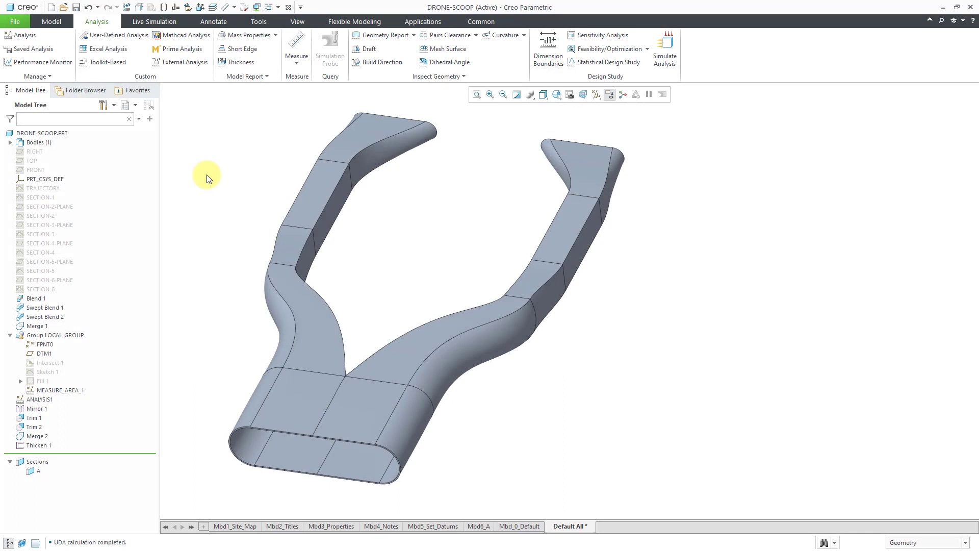
# Step: Edit ANALYSIS1's definition and expand Result params, Result datums and GraphEntity to select Create
pyautogui.click(49, 400)
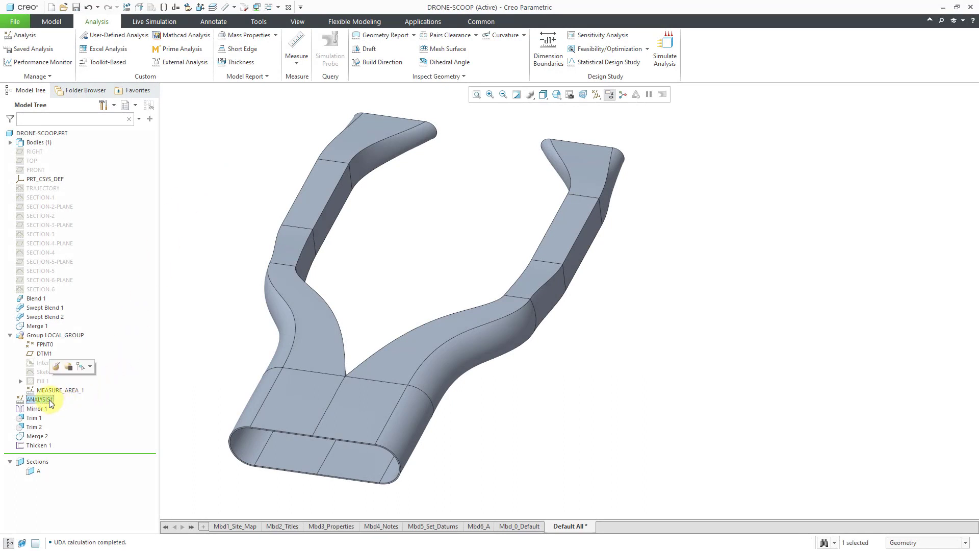
pyautogui.click(56, 367)
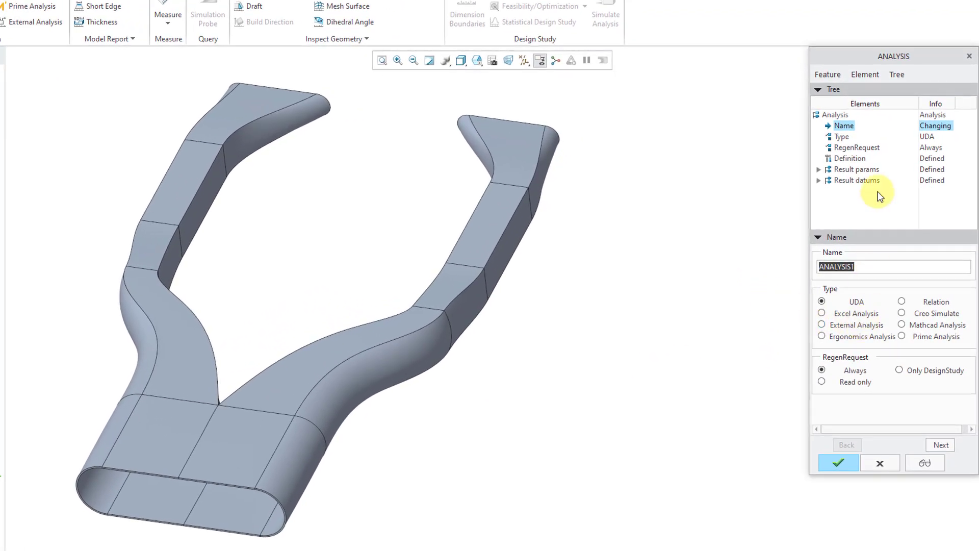
pyautogui.click(819, 169)
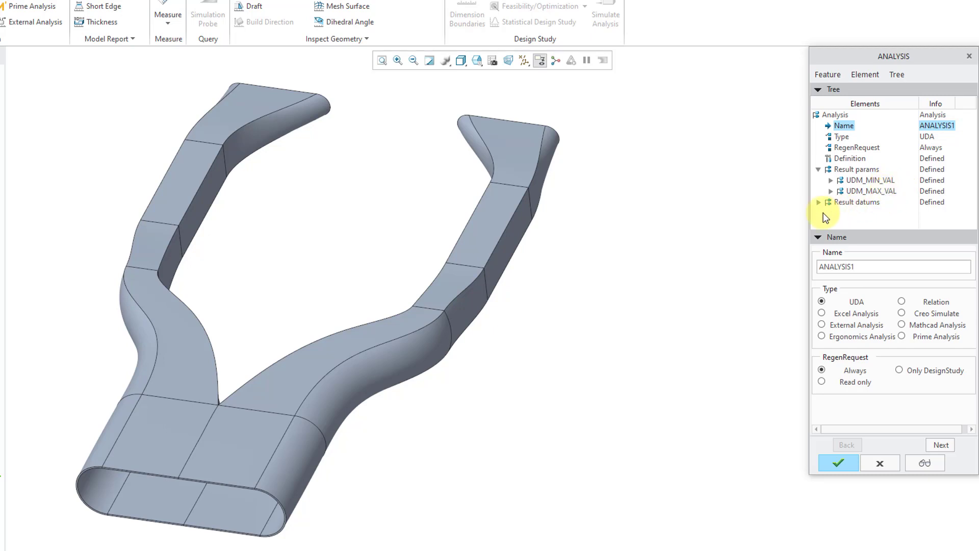
pyautogui.click(819, 203)
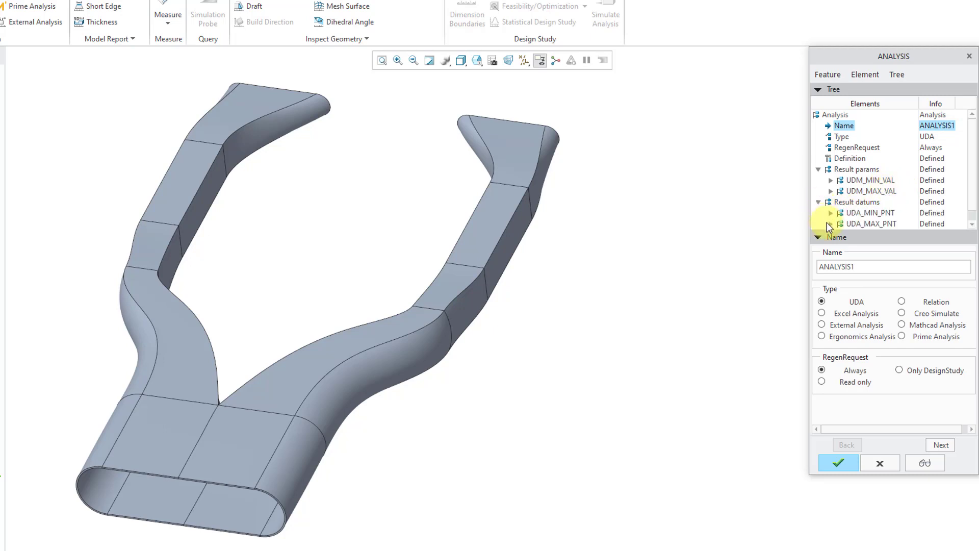
pyautogui.scroll(-1, 968, 207)
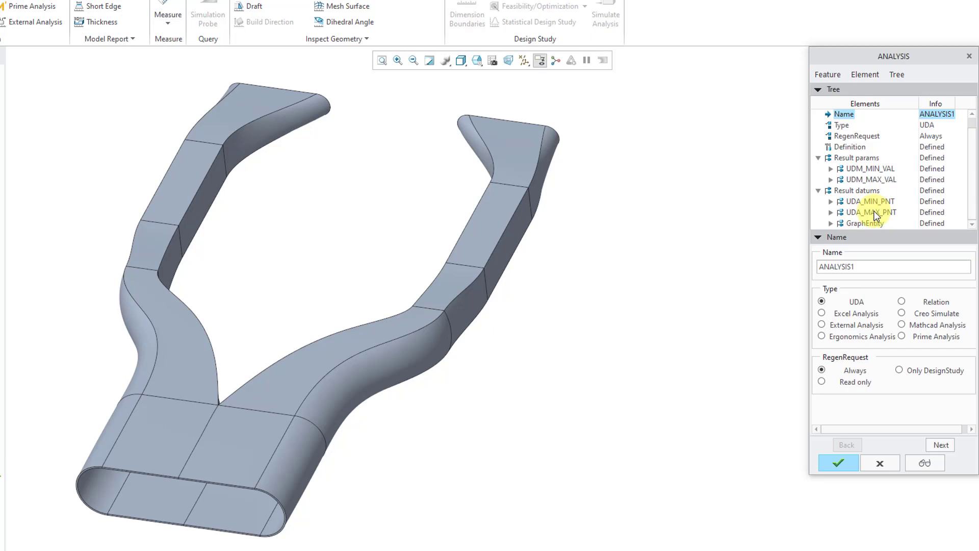
pyautogui.click(831, 223)
pyautogui.scroll(-1, 974, 200)
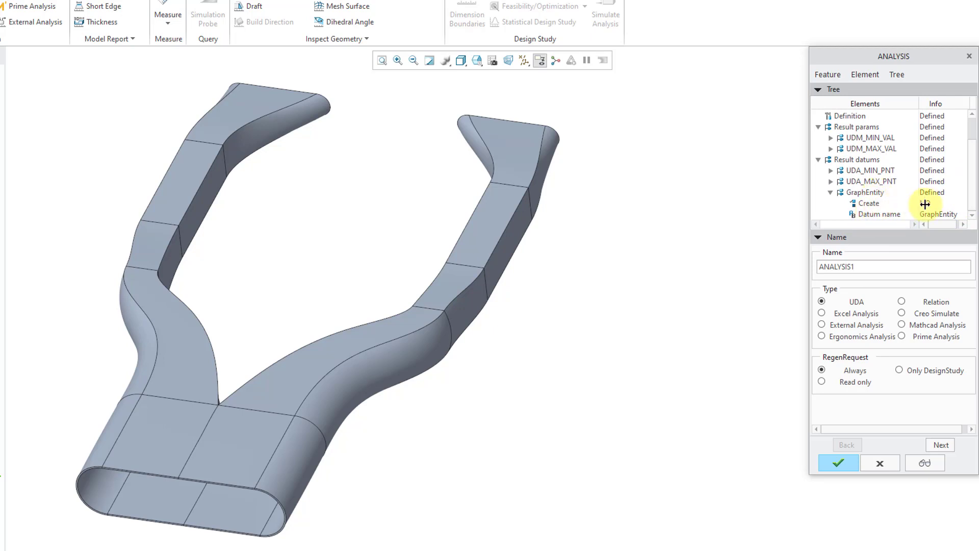
pyautogui.click(925, 204)
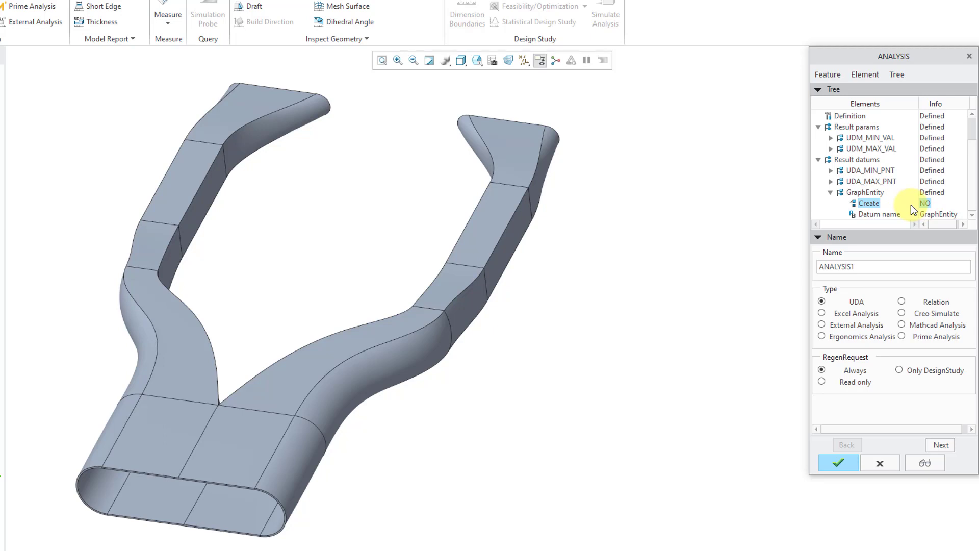
# Step: Set GraphEntity, UDA_MAX_PNT and UDA_MIN_PNT to YES and regenerate the model
pyautogui.click(927, 204)
pyautogui.click(903, 209)
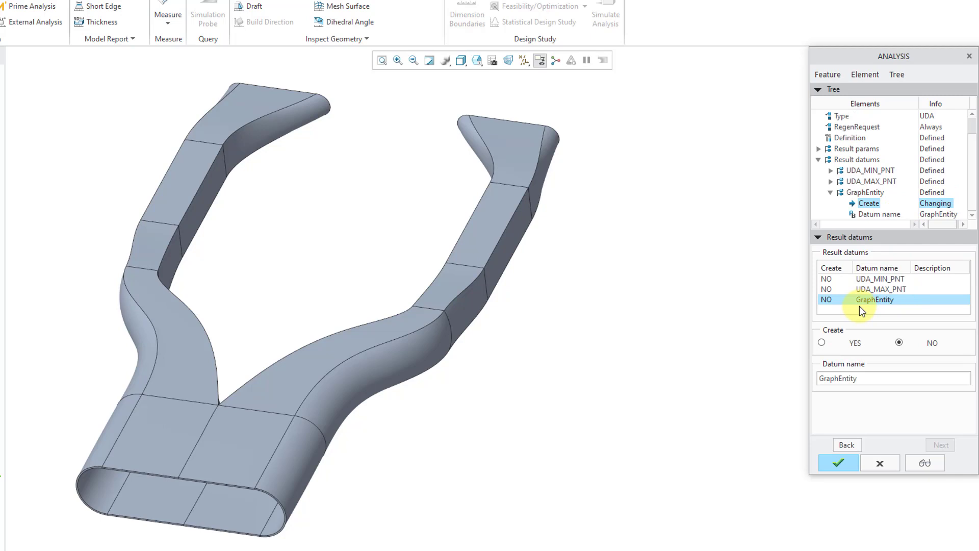
pyautogui.click(823, 343)
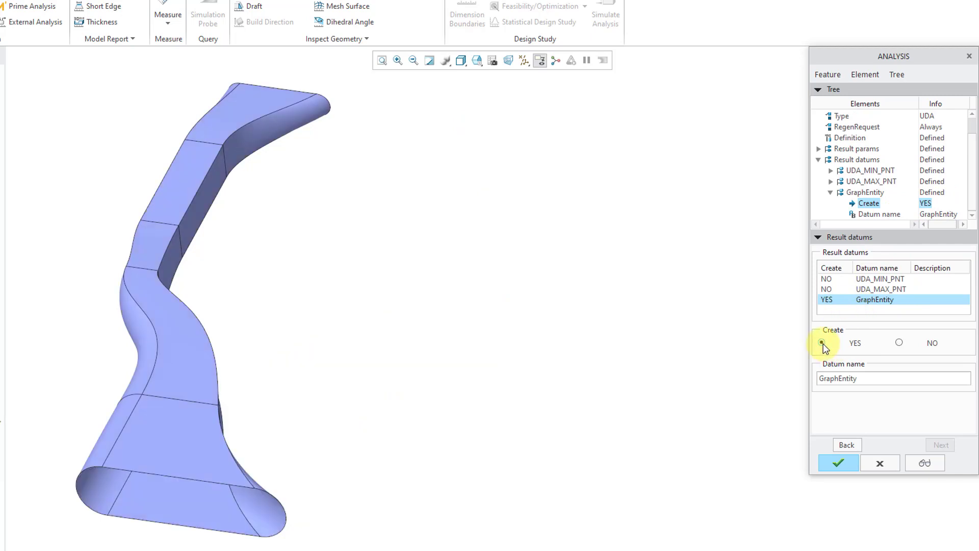
pyautogui.click(837, 287)
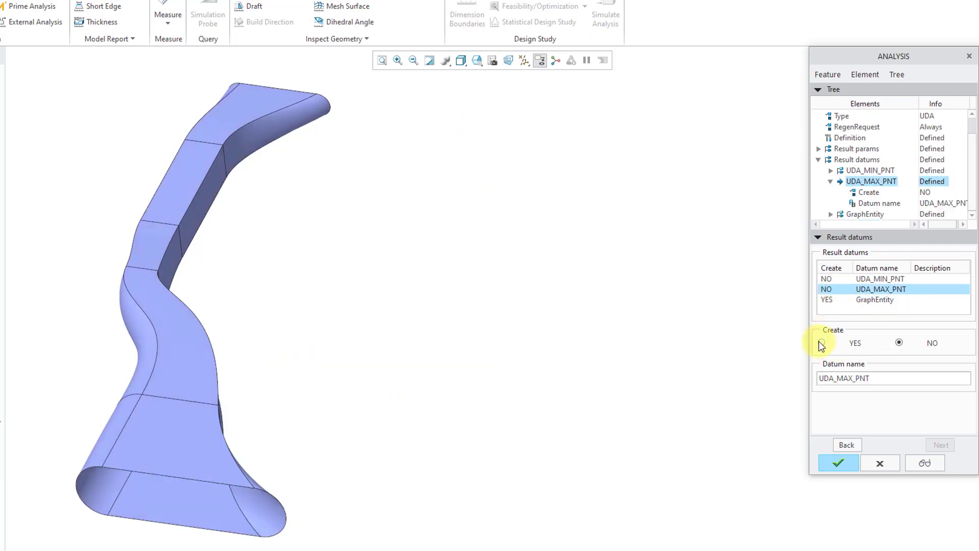
pyautogui.click(821, 343)
pyautogui.click(835, 279)
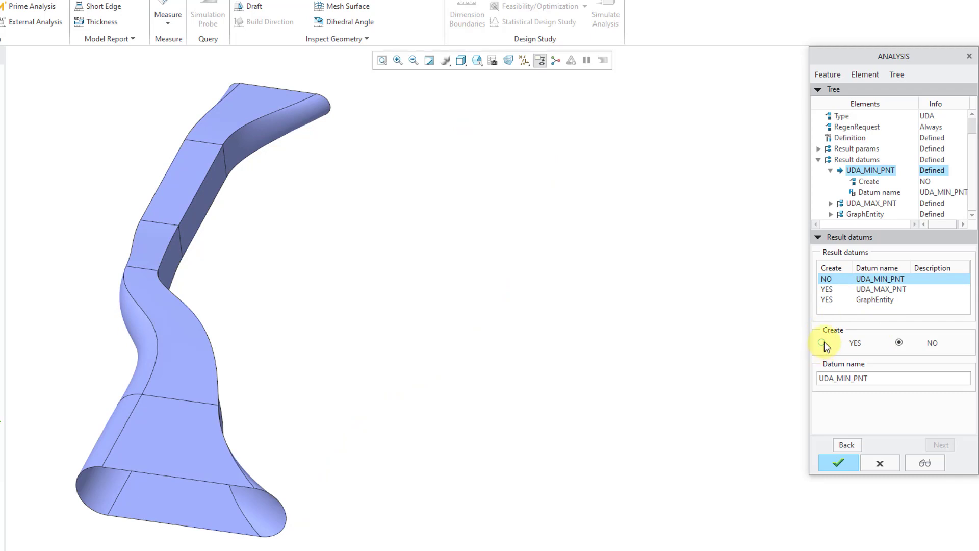
pyautogui.click(822, 343)
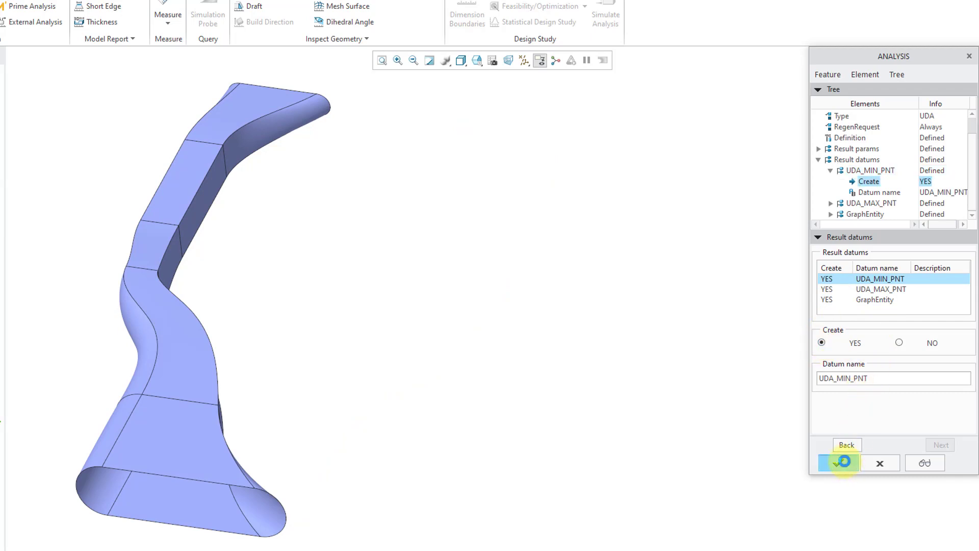
pyautogui.click(844, 462)
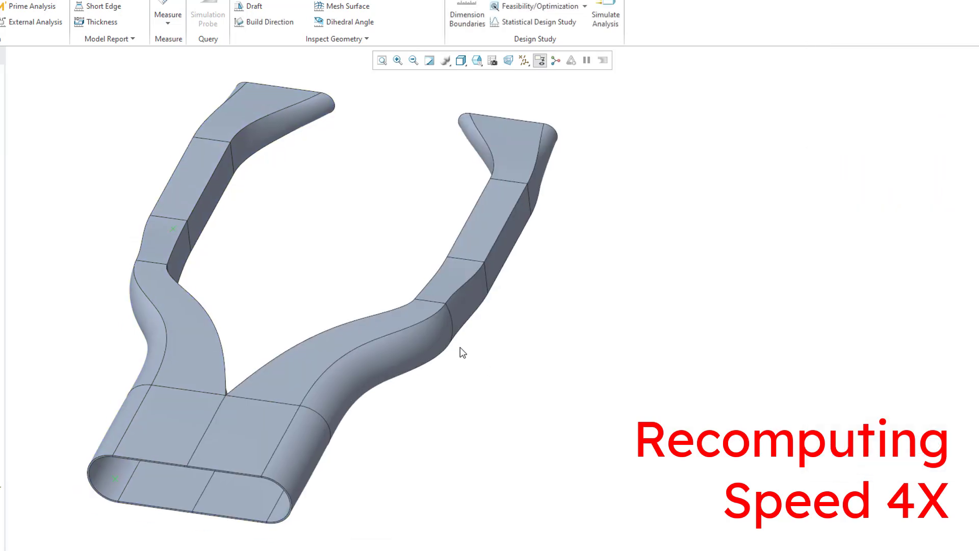
# Step: Turn on Point Display to reveal UDA_MIN_PNT, UDA_MAX_PNT and FPNT0 on the scoop
pyautogui.click(524, 60)
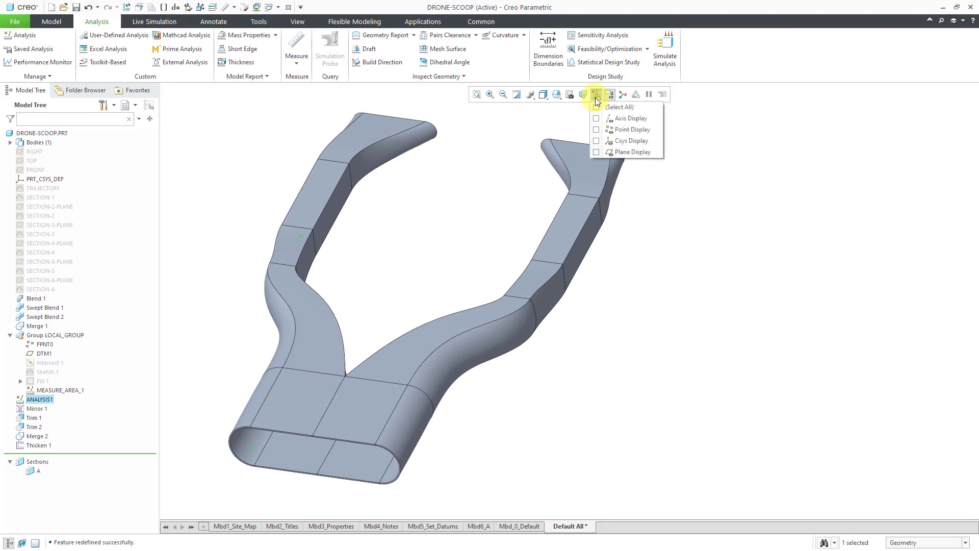
pyautogui.click(631, 129)
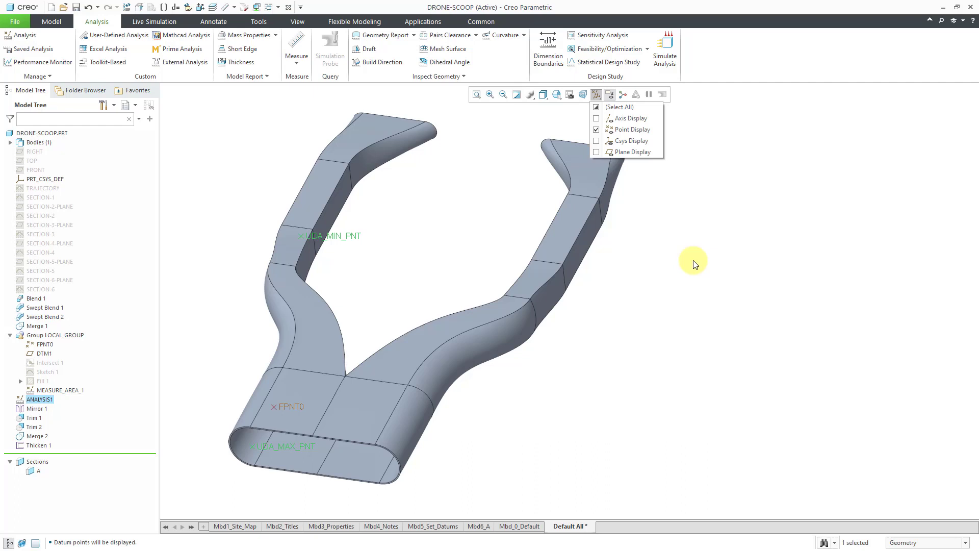